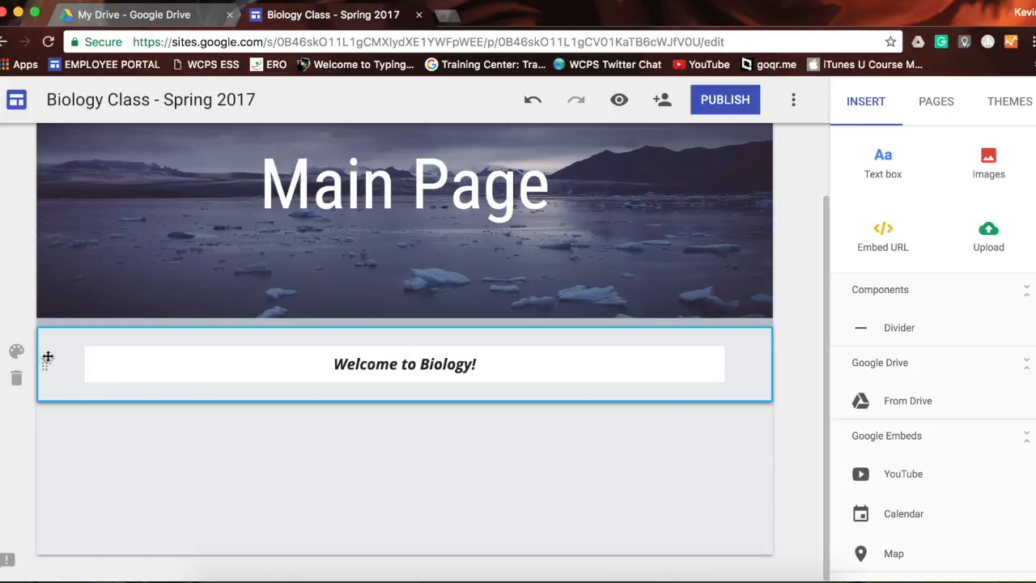
- Try the Emphasis 1 and Emphasis 2 section styles on the "Welcome to Biology!" section
click(16, 354)
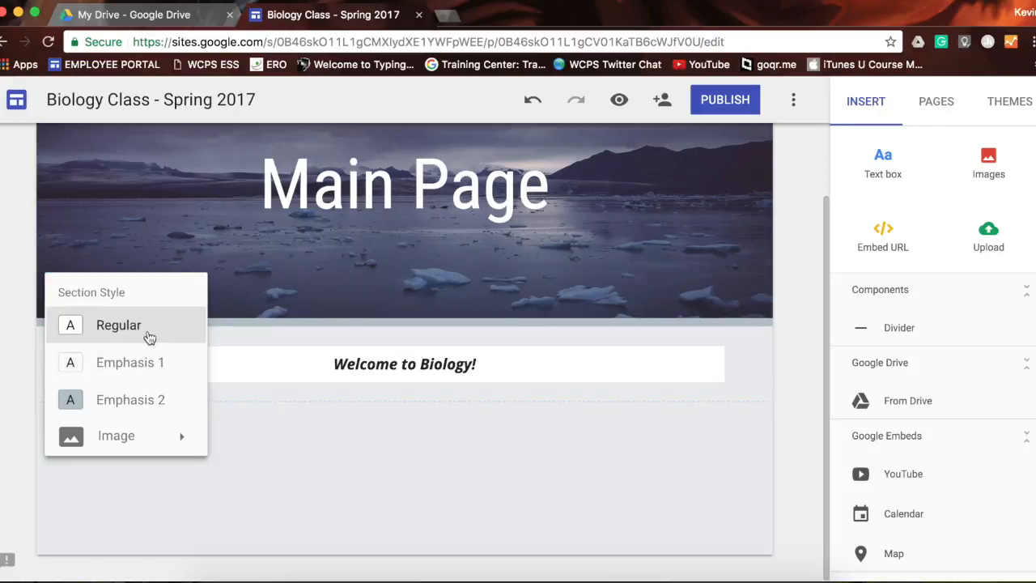
click(146, 373)
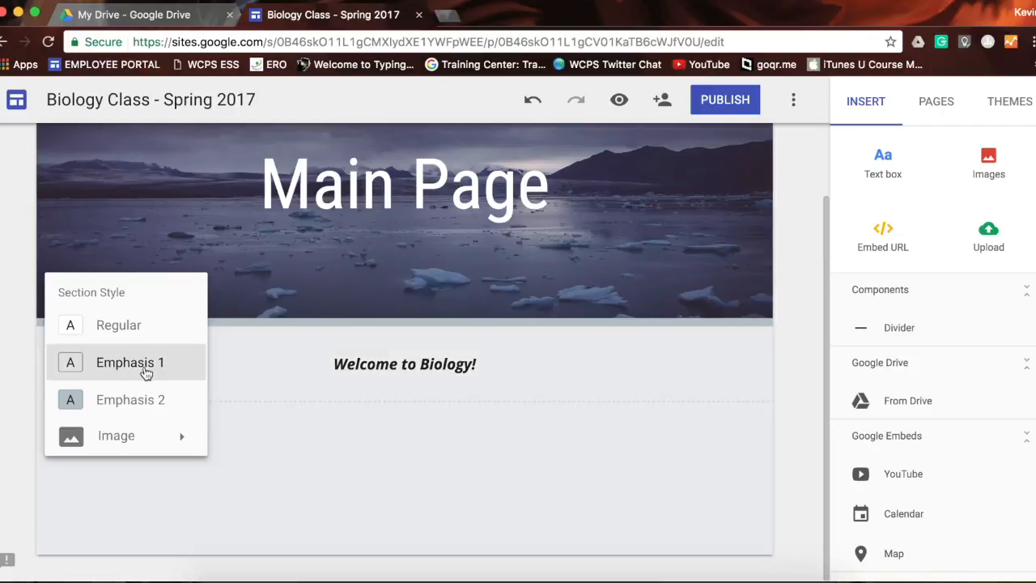
click(139, 402)
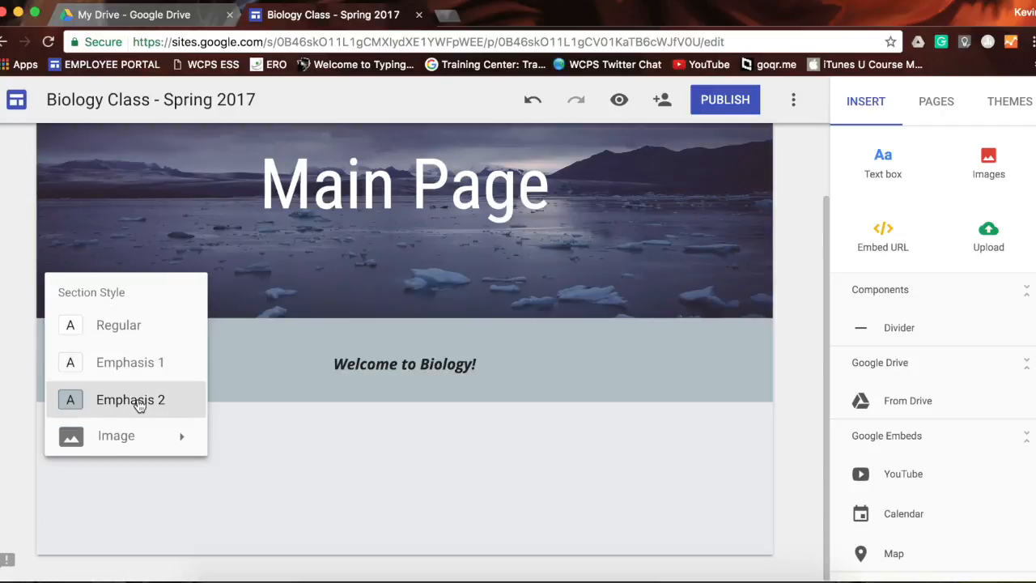
click(137, 365)
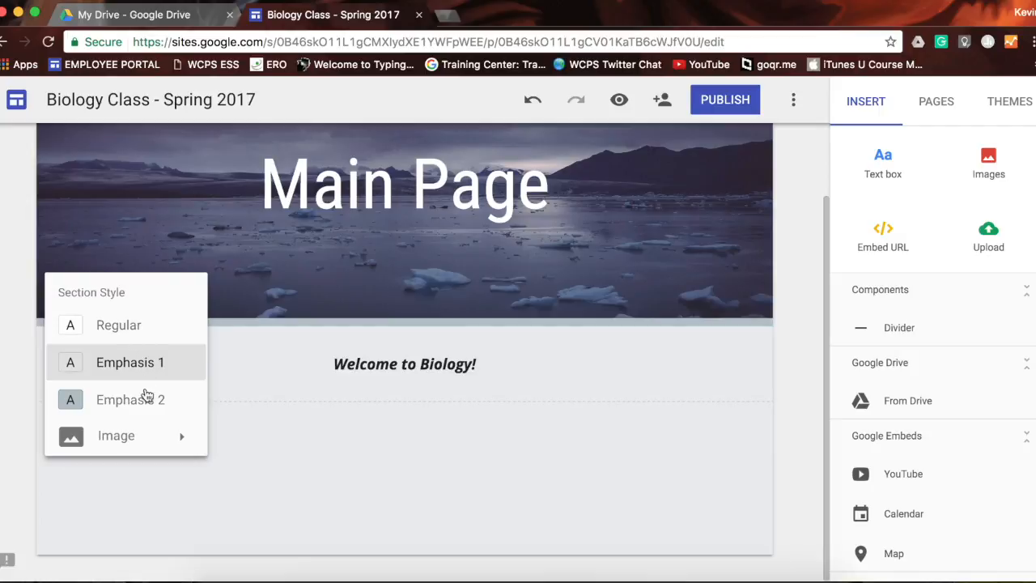
click(143, 407)
- Set the turquoise beach photo from the gallery as the background image of the "Welcome to Biology!" section
mouse_move(162, 445)
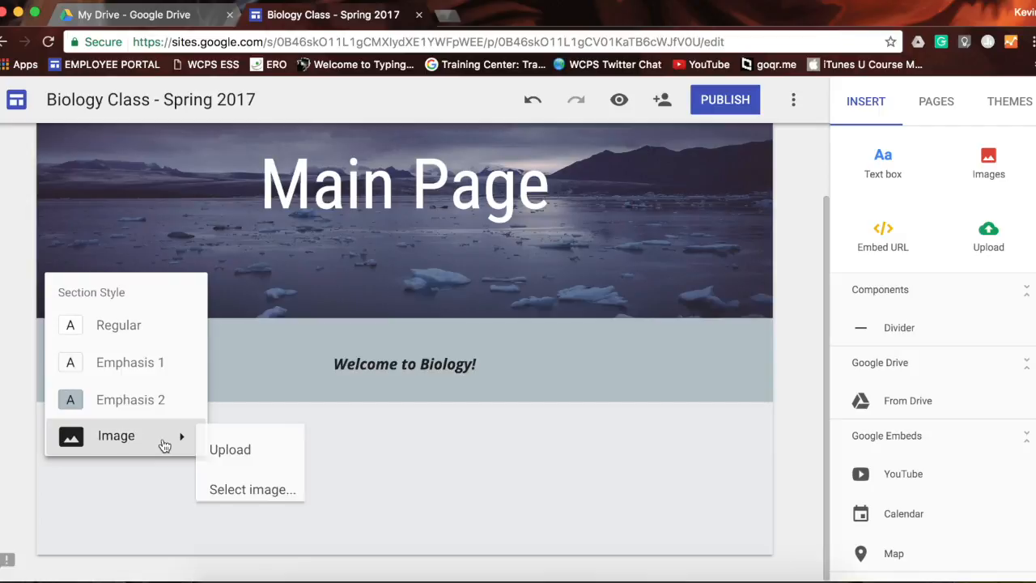
click(256, 492)
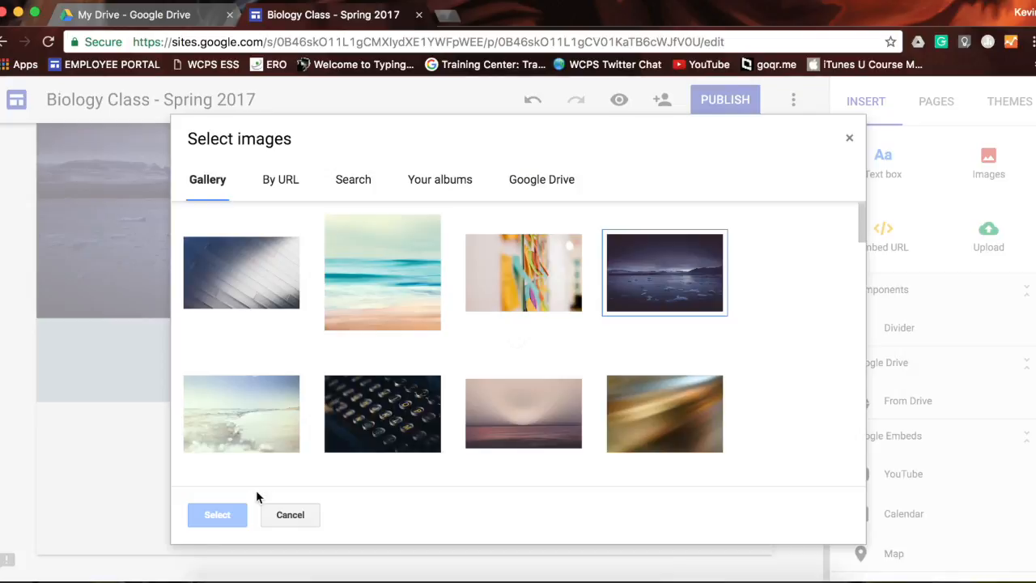
click(404, 321)
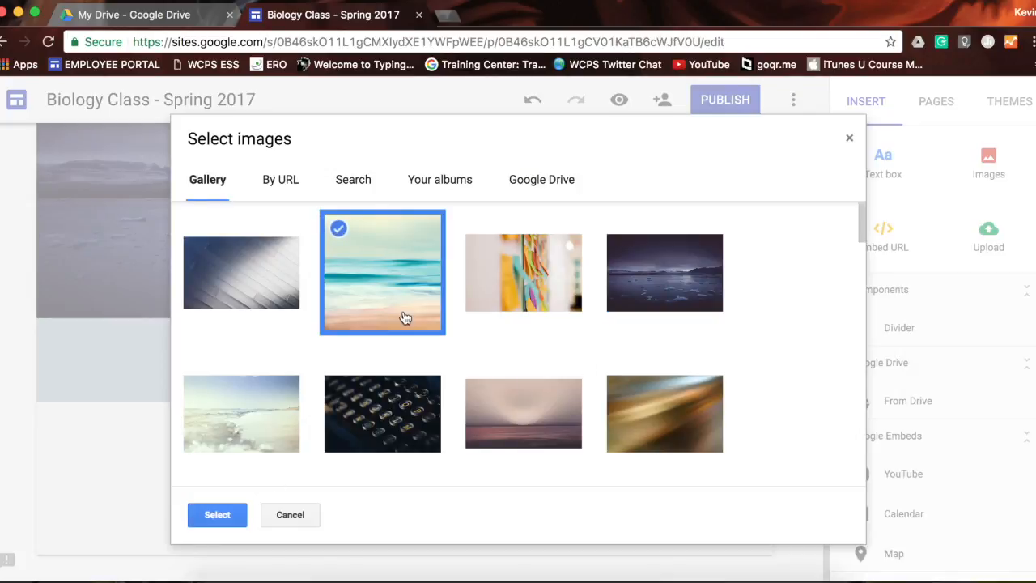
click(238, 517)
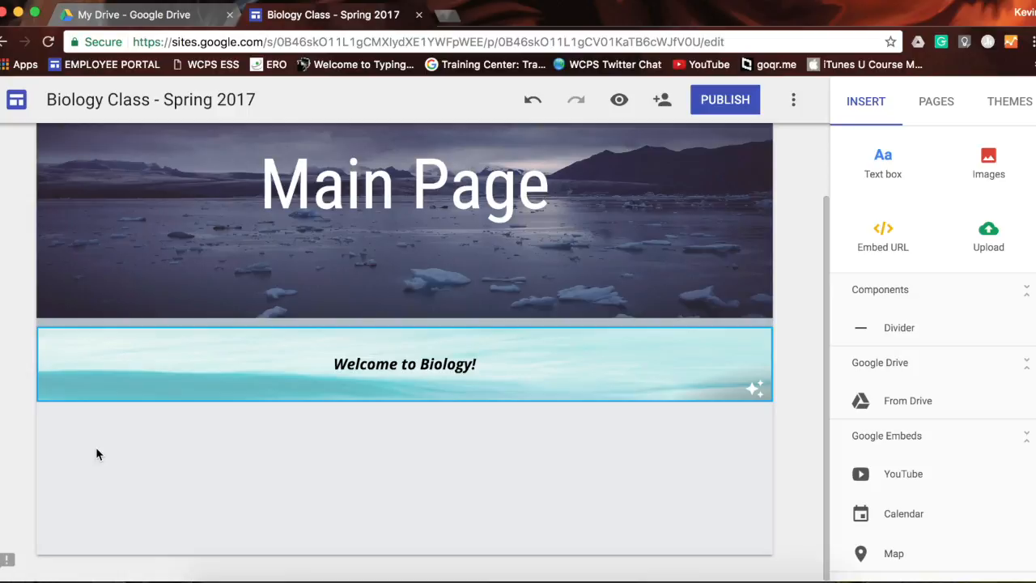
scroll(96, 449, up, 2)
scroll(97, 449, down, 2)
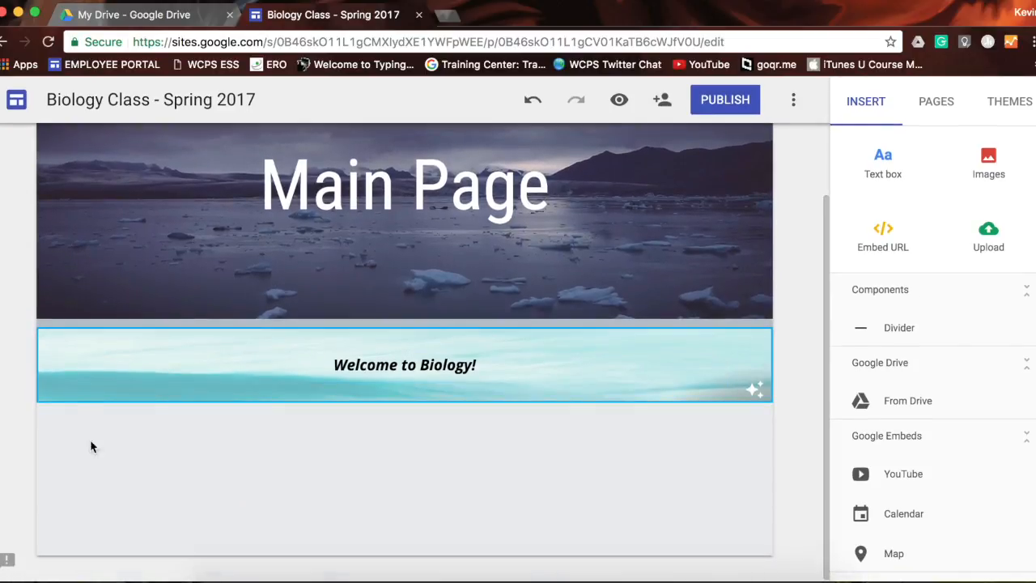
- Change the style of the "Welcome to Biology!" section to Emphasis 1
mouse_move(57, 378)
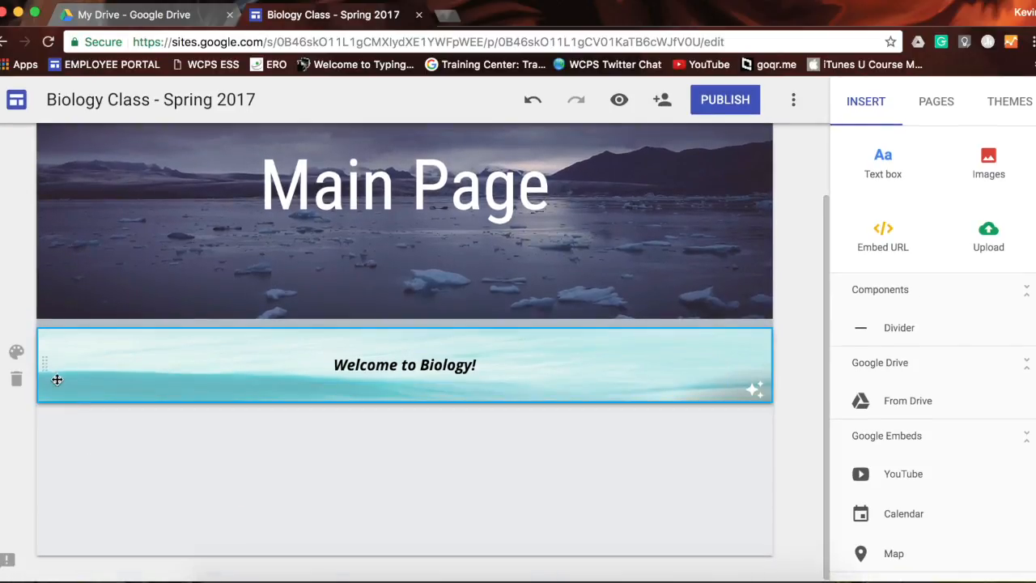
click(16, 353)
click(87, 333)
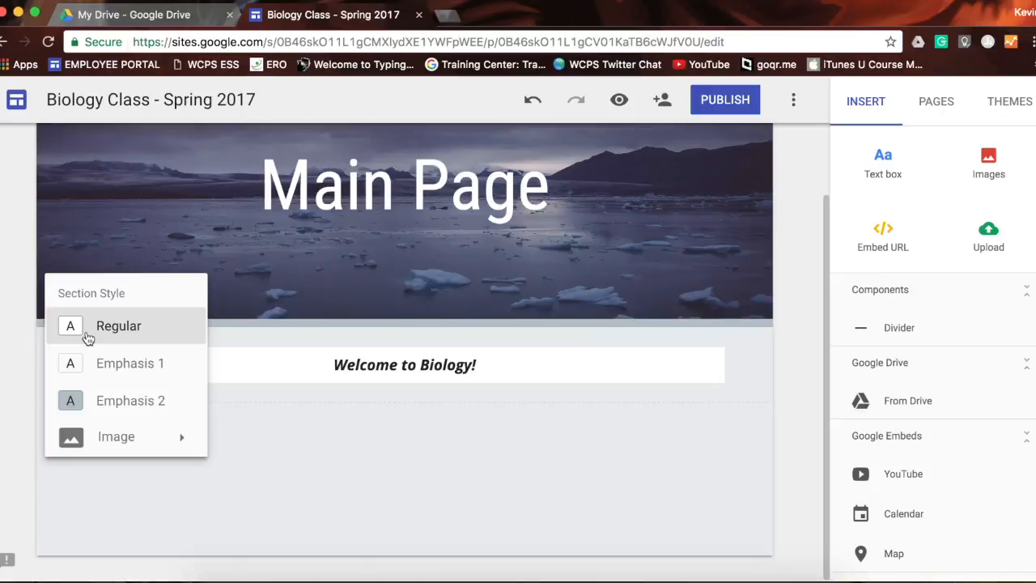
click(108, 373)
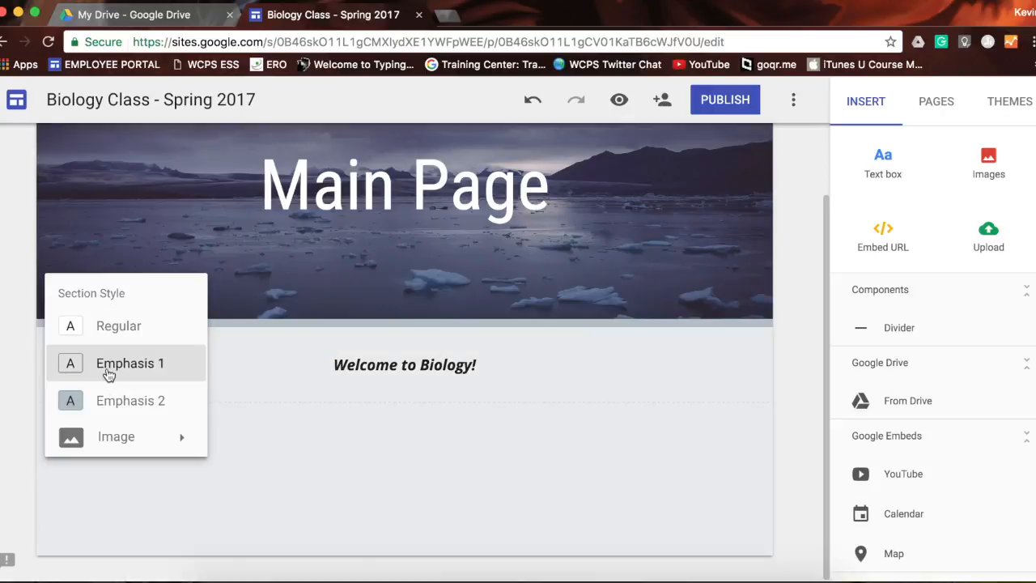
click(237, 435)
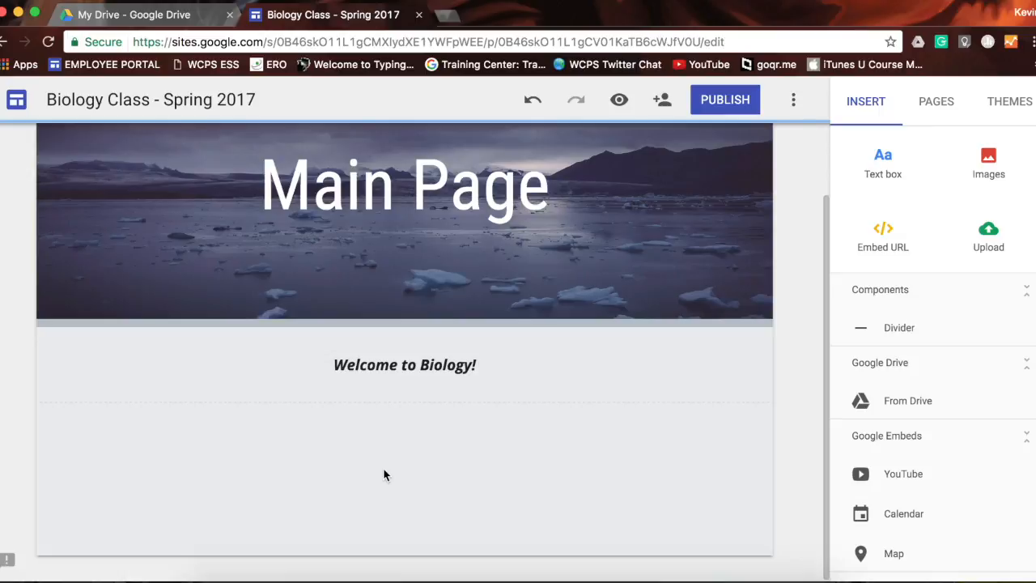
- Start inserting an image below the welcome text, search Google images for "biology", and check the image type filters
double_click(421, 473)
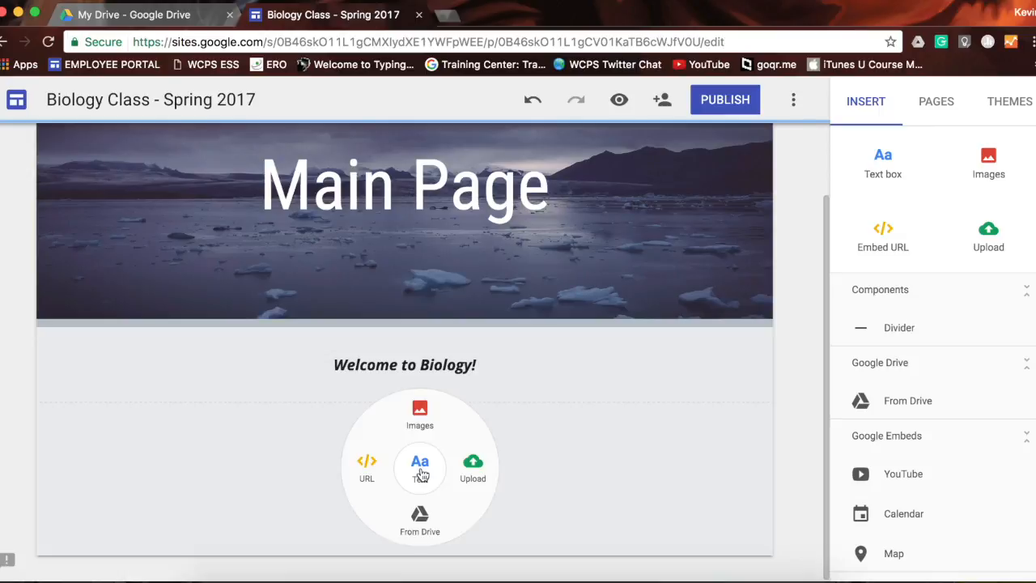
click(420, 412)
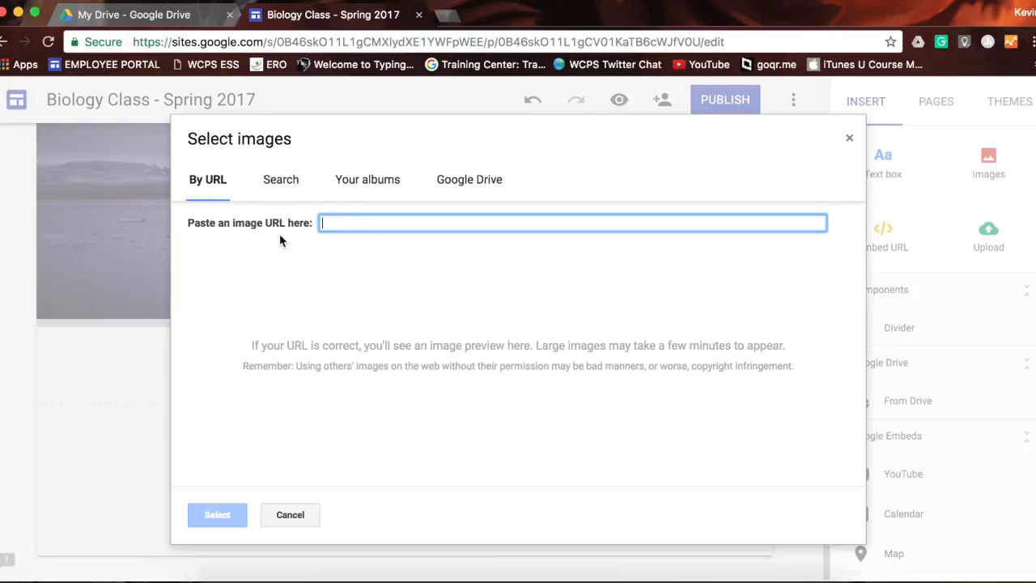
click(283, 182)
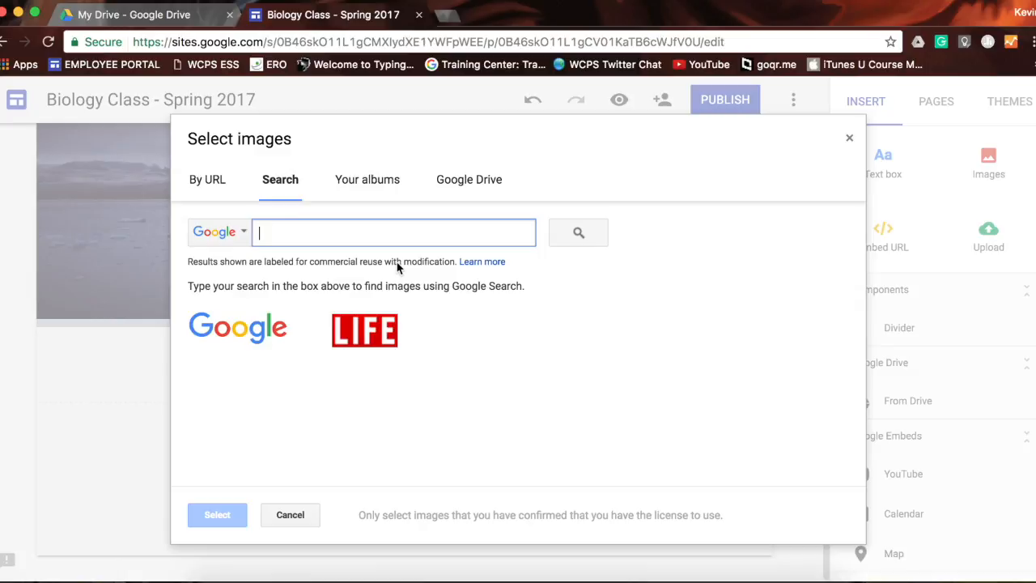
text(biology)
click(572, 239)
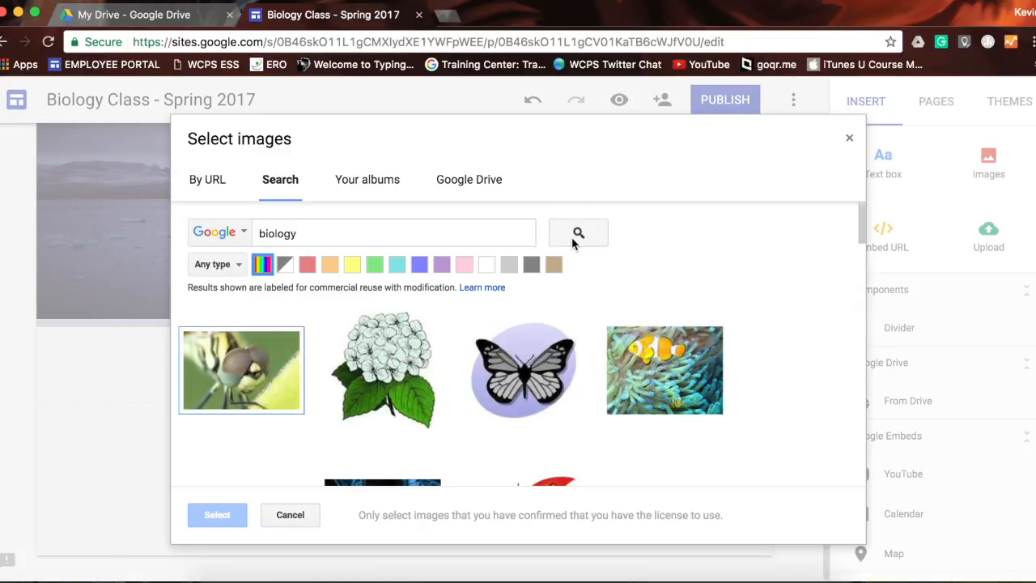
click(233, 266)
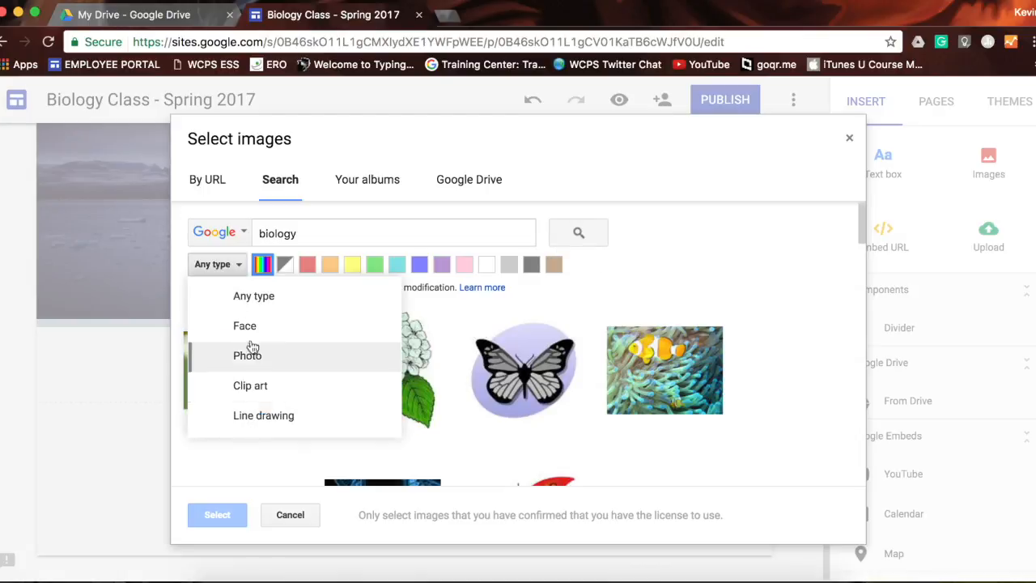
click(236, 268)
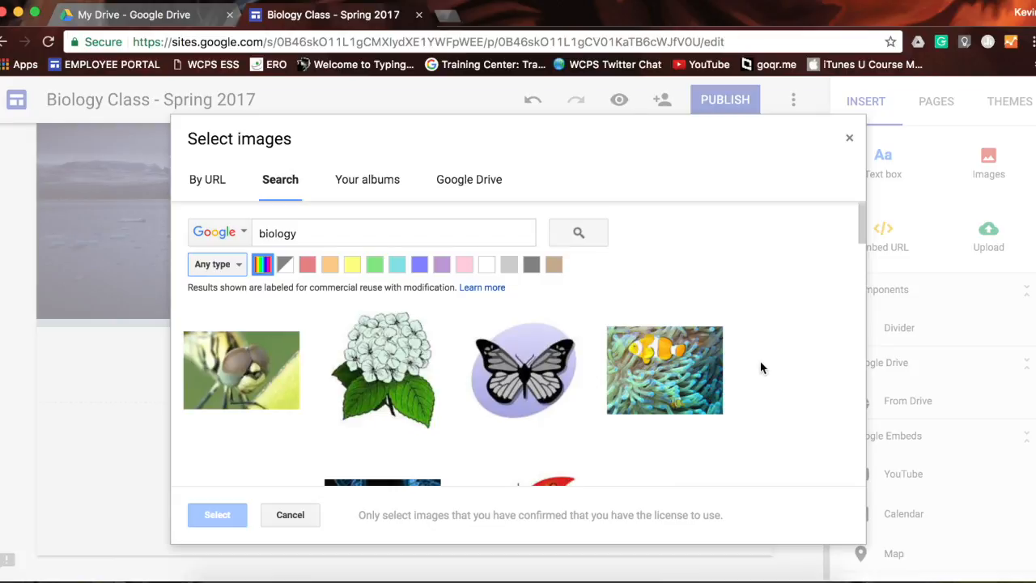
- Browse the biology image results and insert the yellowed frog anatomy diagram into the page
scroll(760, 368, down, 5)
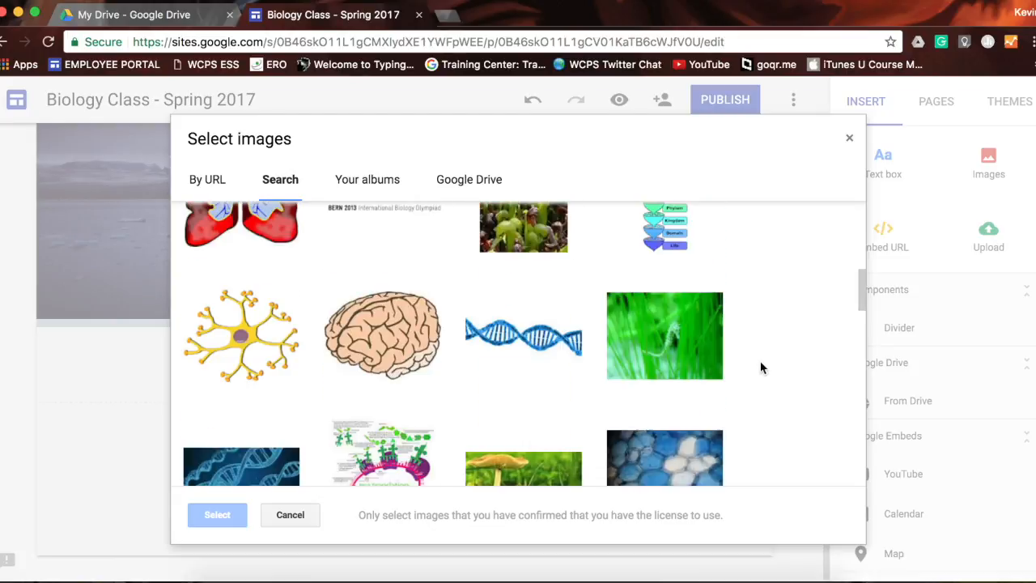
scroll(760, 368, down, 3)
scroll(760, 368, down, 3)
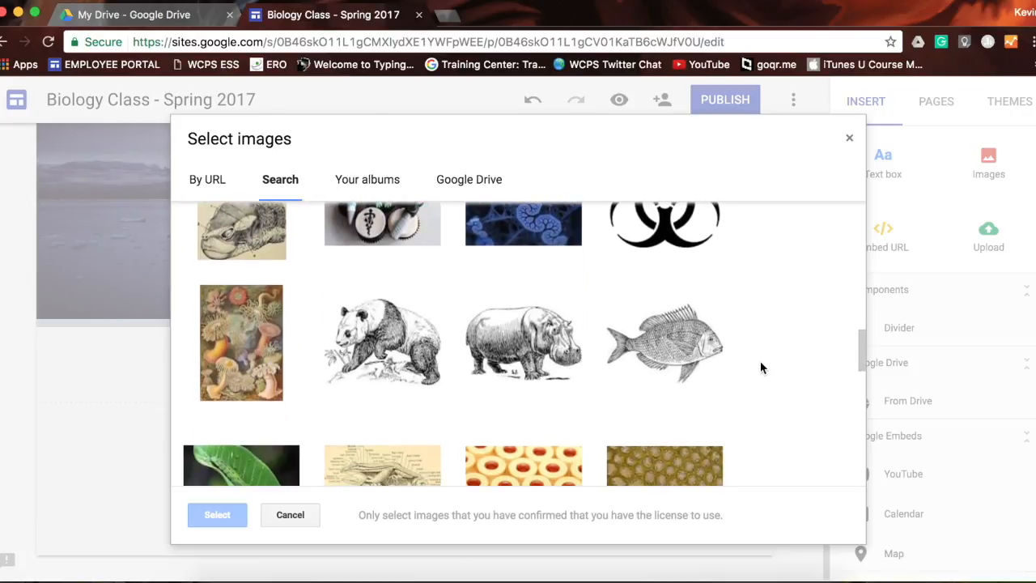
scroll(760, 368, down, 3)
scroll(759, 368, down, 2)
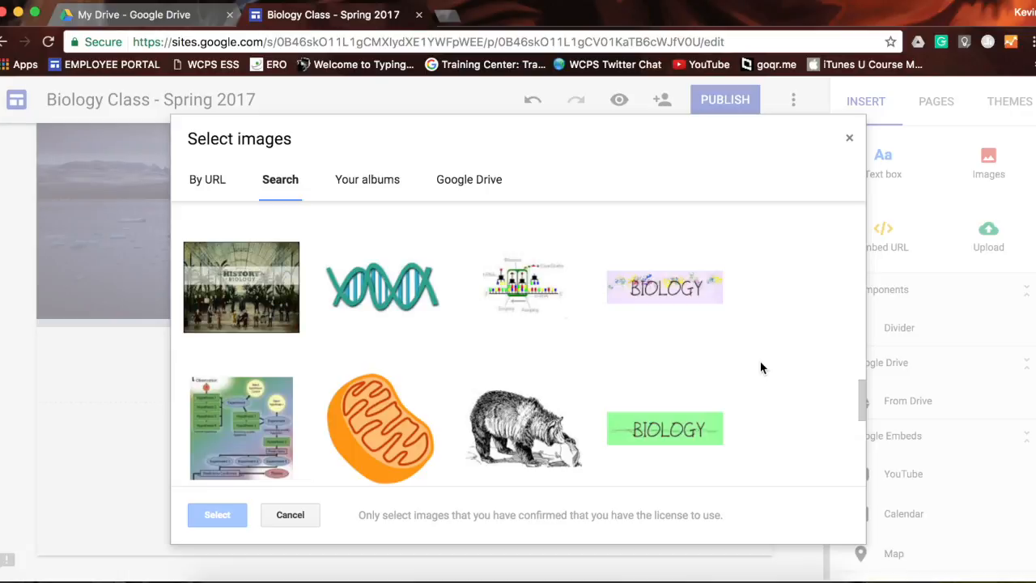
scroll(760, 369, down, 3)
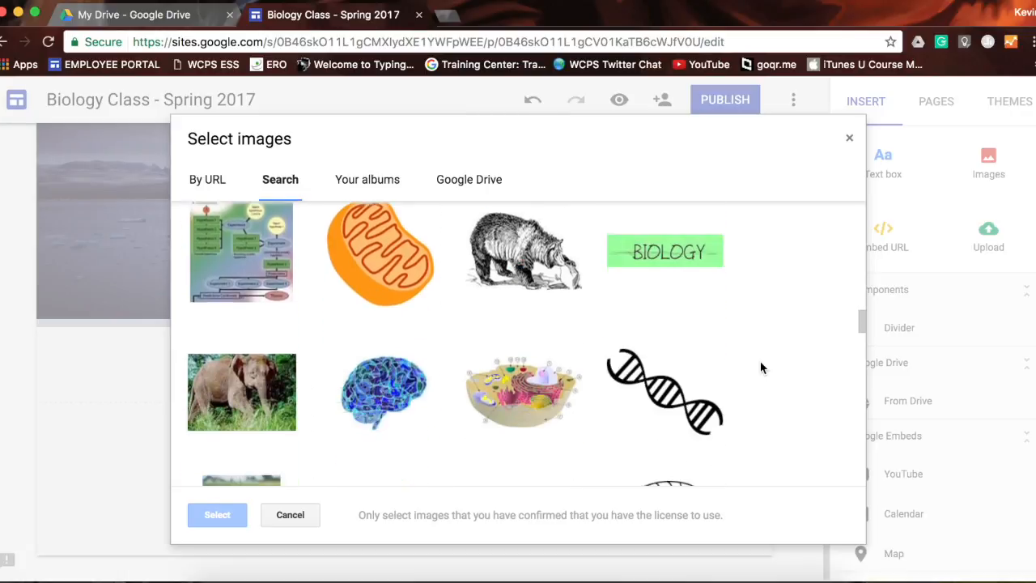
scroll(759, 369, down, 5)
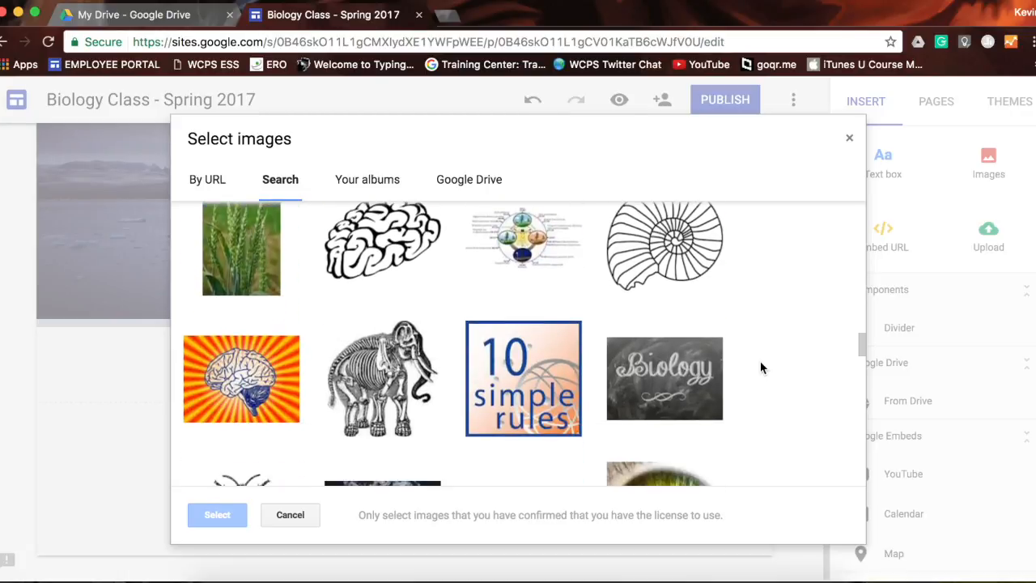
scroll(759, 368, down, 3)
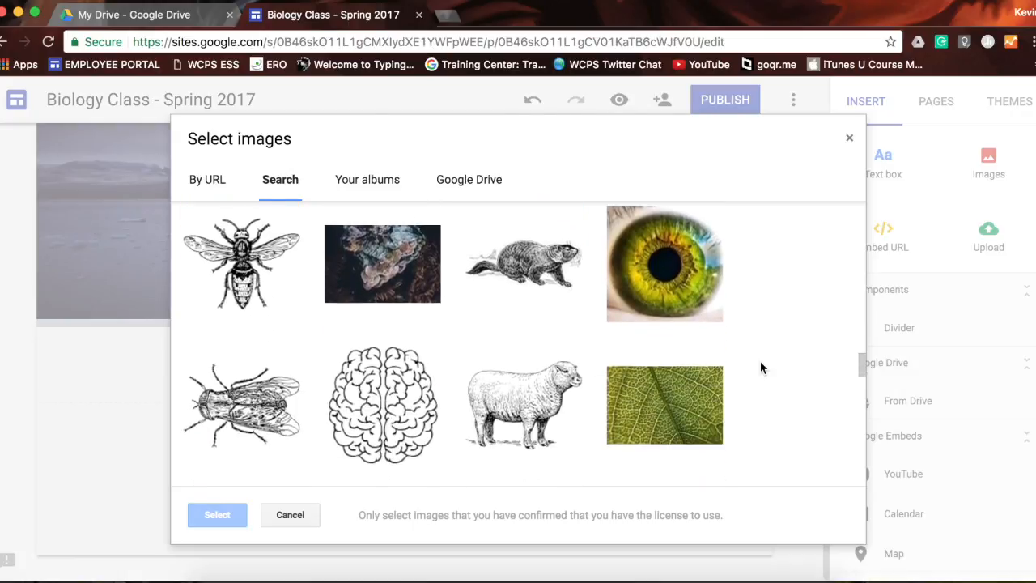
scroll(760, 368, down, 4)
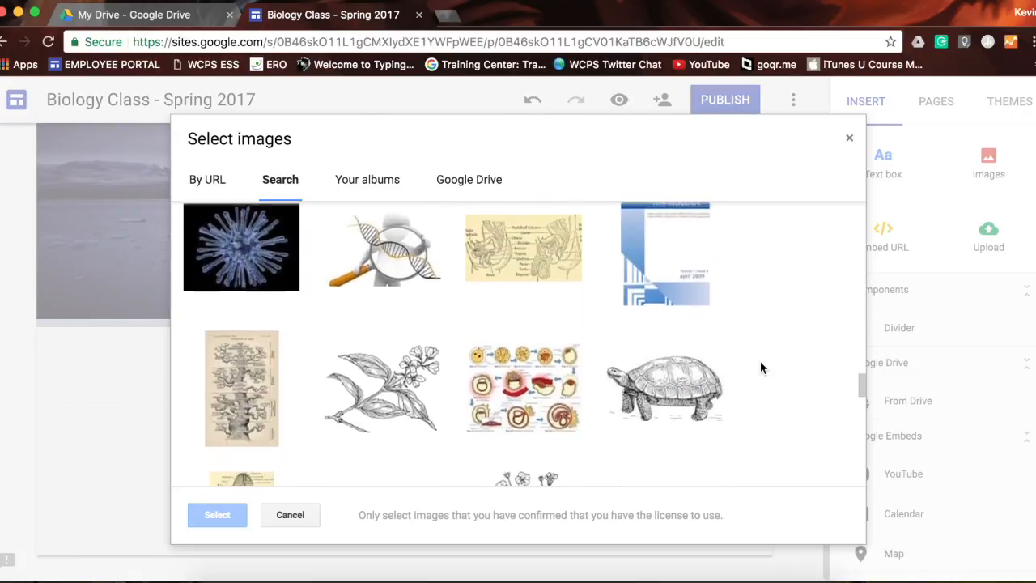
scroll(760, 368, down, 3)
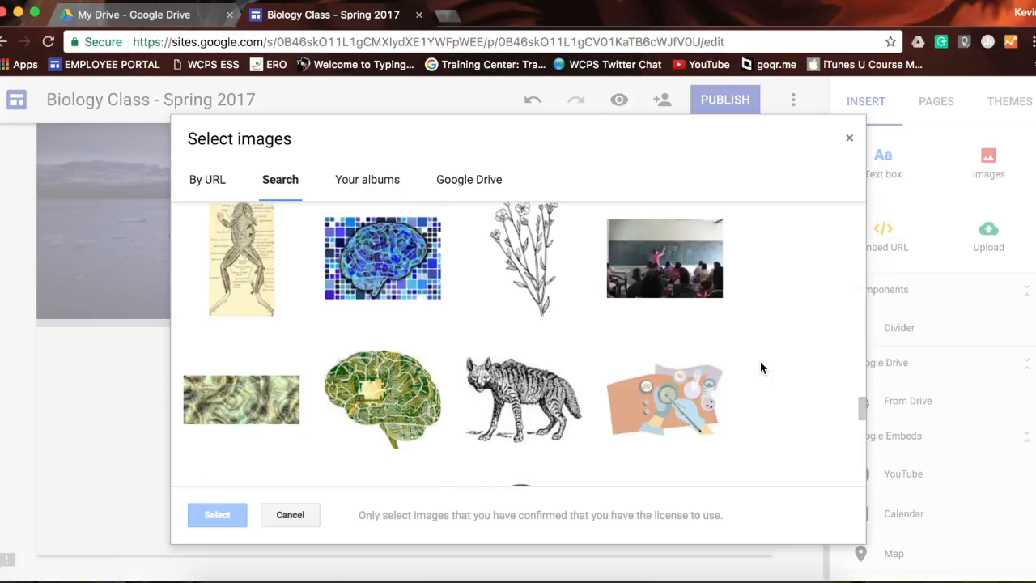
scroll(760, 368, down, 2)
scroll(760, 368, up, 3)
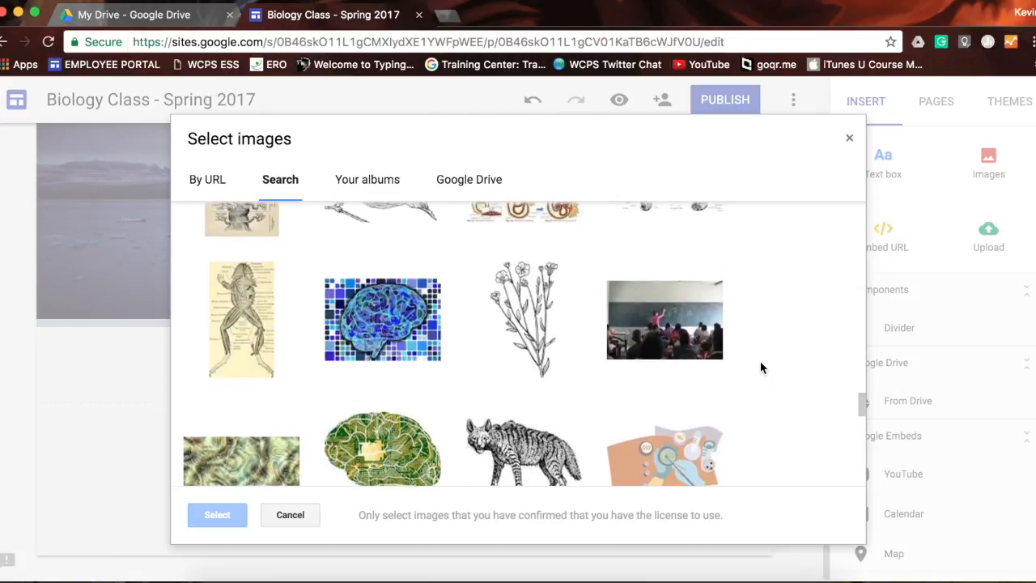
click(261, 315)
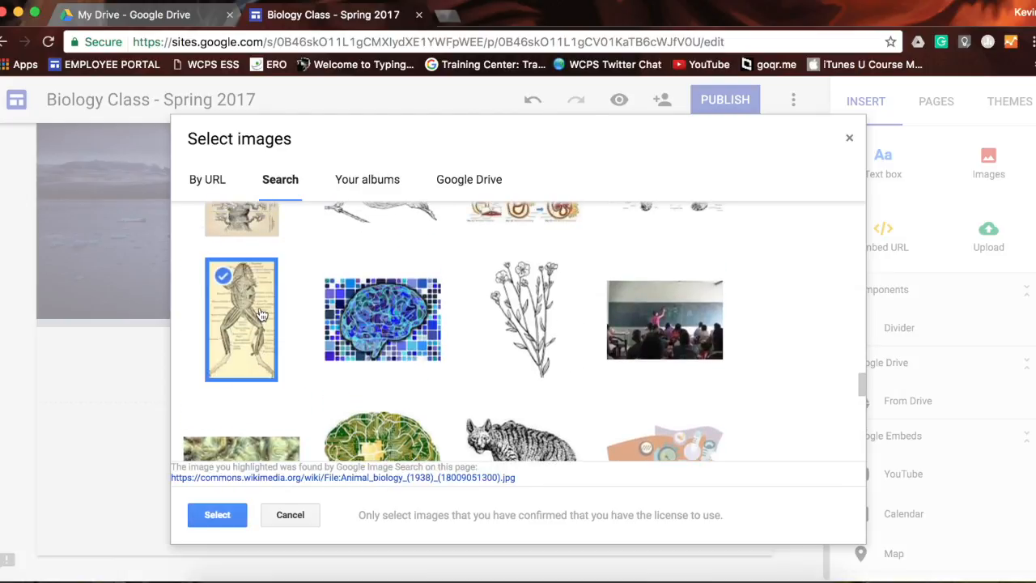
click(241, 524)
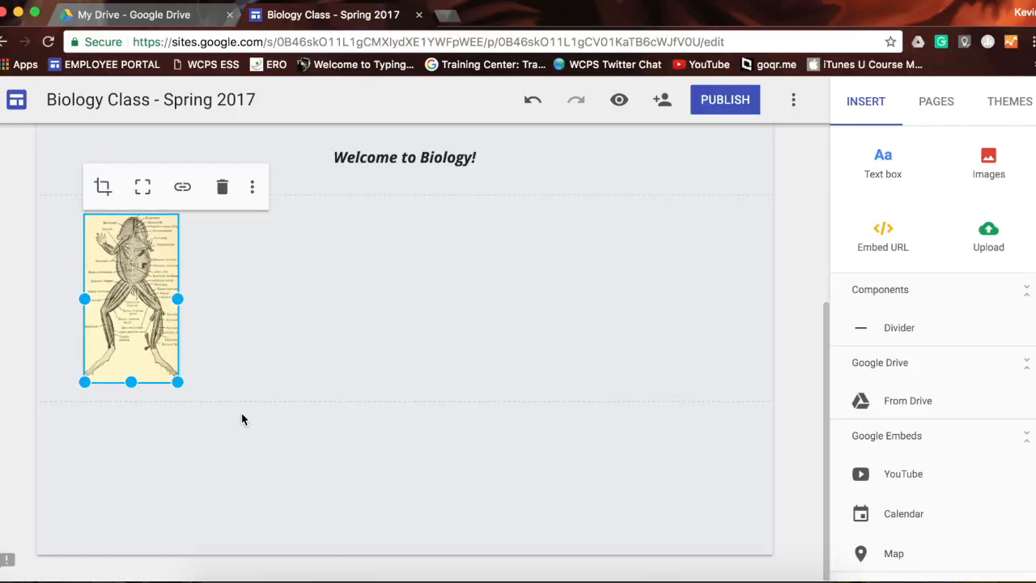
- Widen the frog diagram to about double its width and uncrop it so the whole picture shows
drag(179, 299, 296, 298)
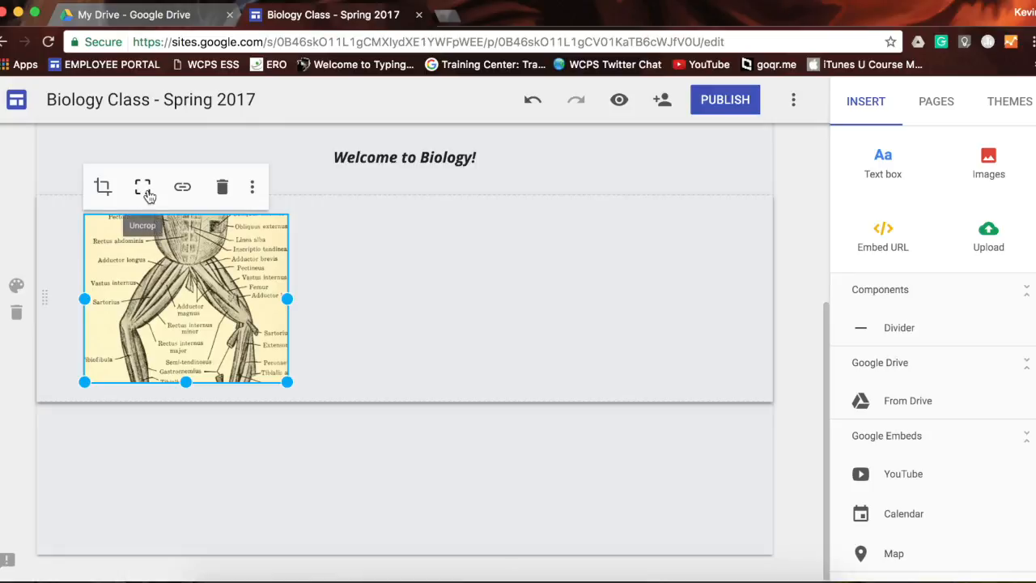
click(149, 196)
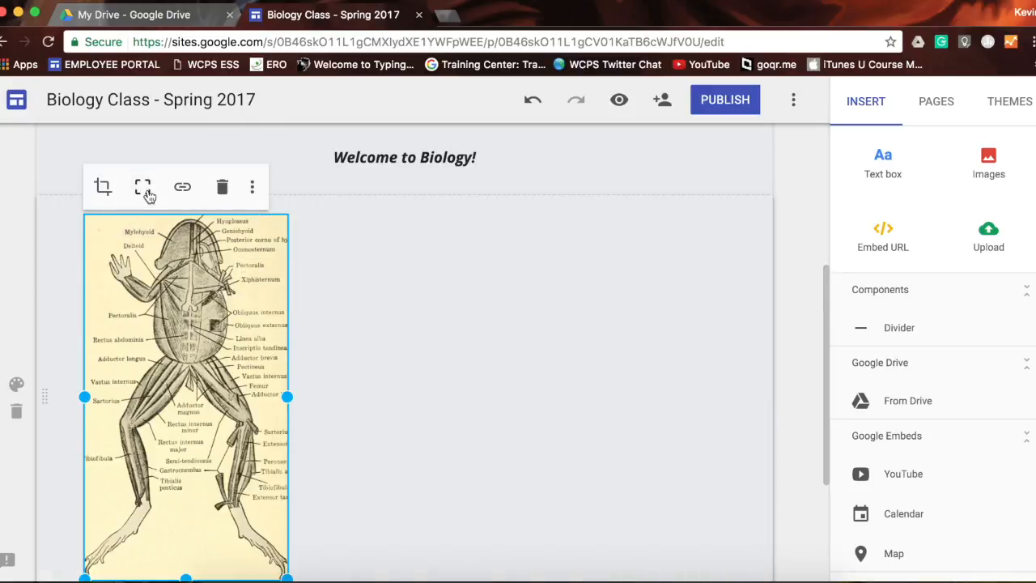
scroll(412, 330, down, 3)
scroll(412, 330, up, 4)
scroll(411, 331, down, 3)
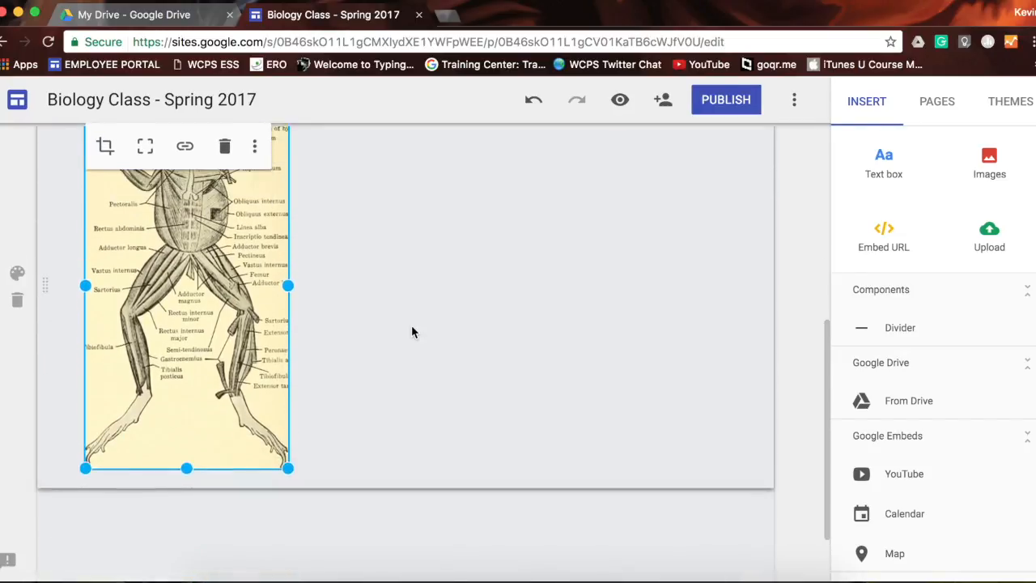
- Crop the frog diagram by zooming in and shifting the picture so its upper-left part fills the frame
scroll(411, 332, up, 3)
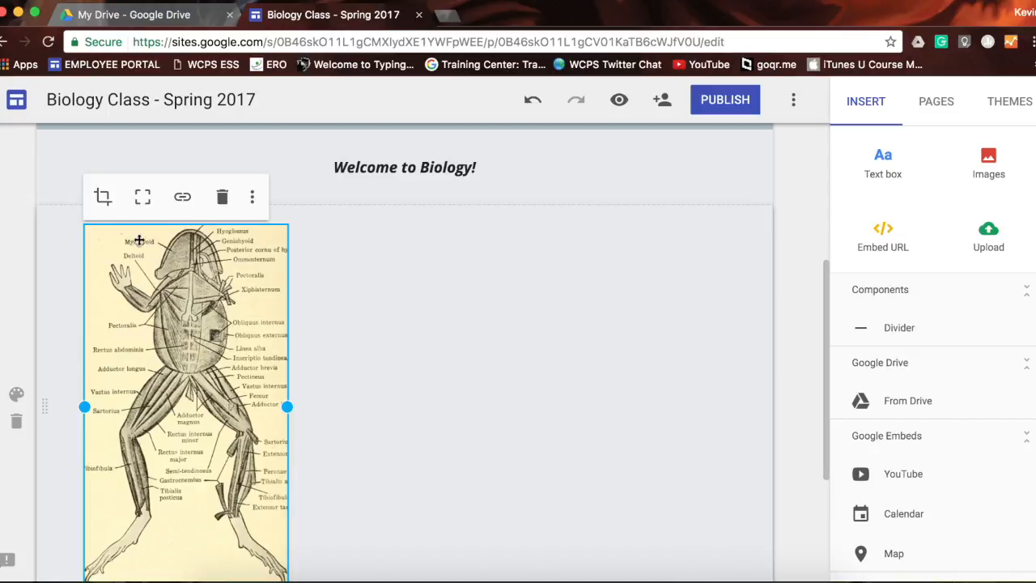
click(104, 199)
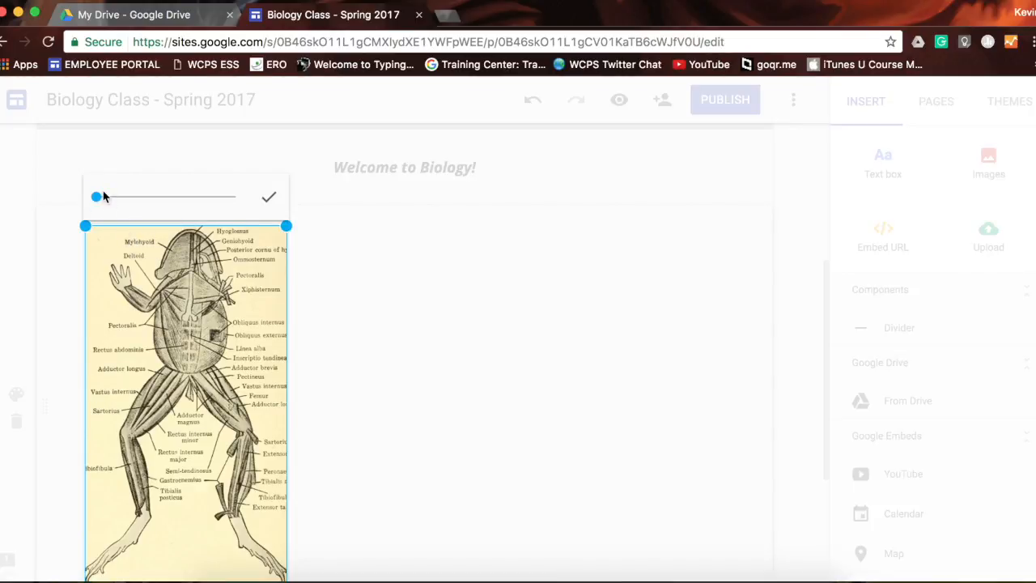
drag(97, 196, 101, 196)
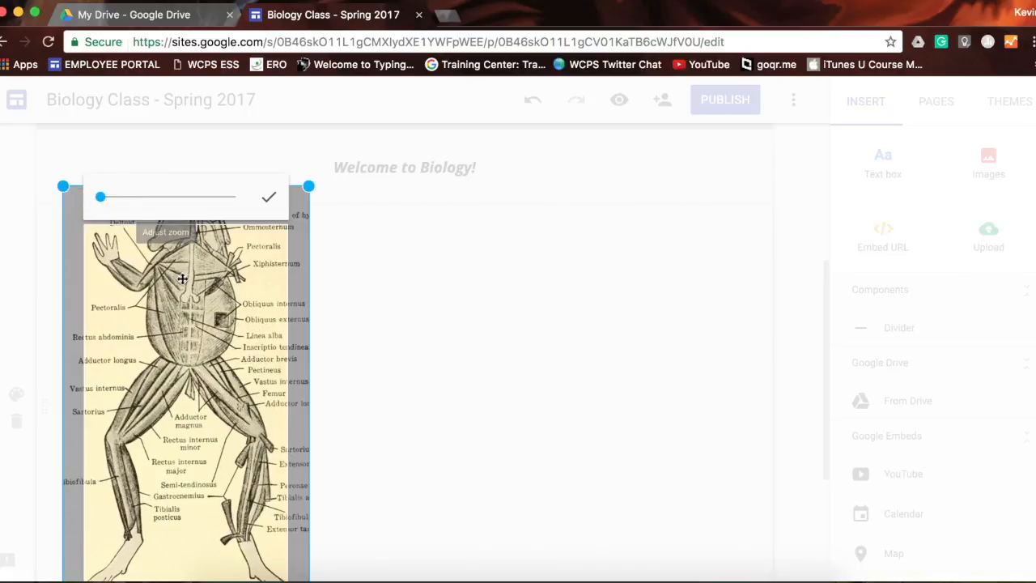
drag(182, 278, 203, 334)
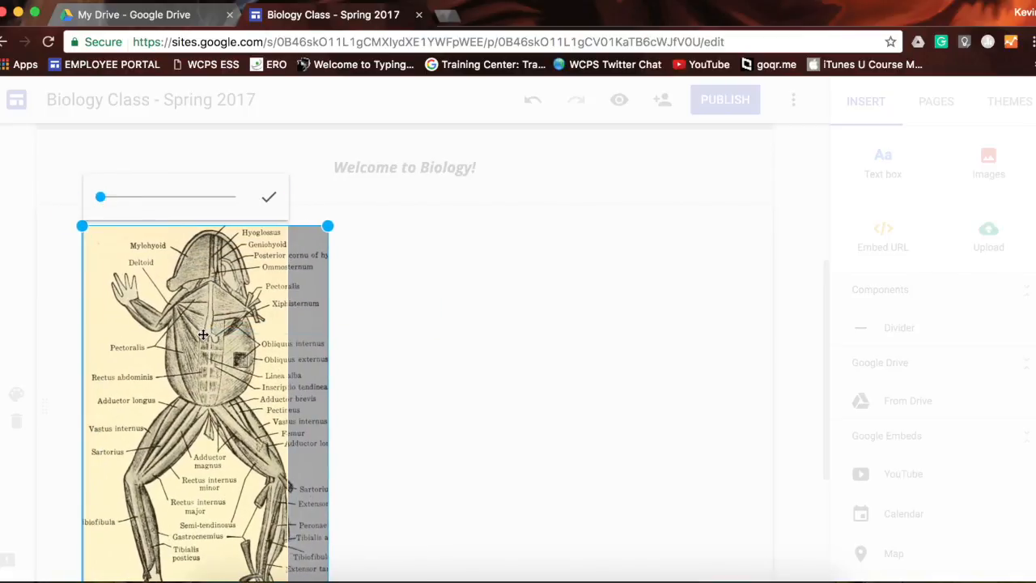
drag(100, 196, 122, 198)
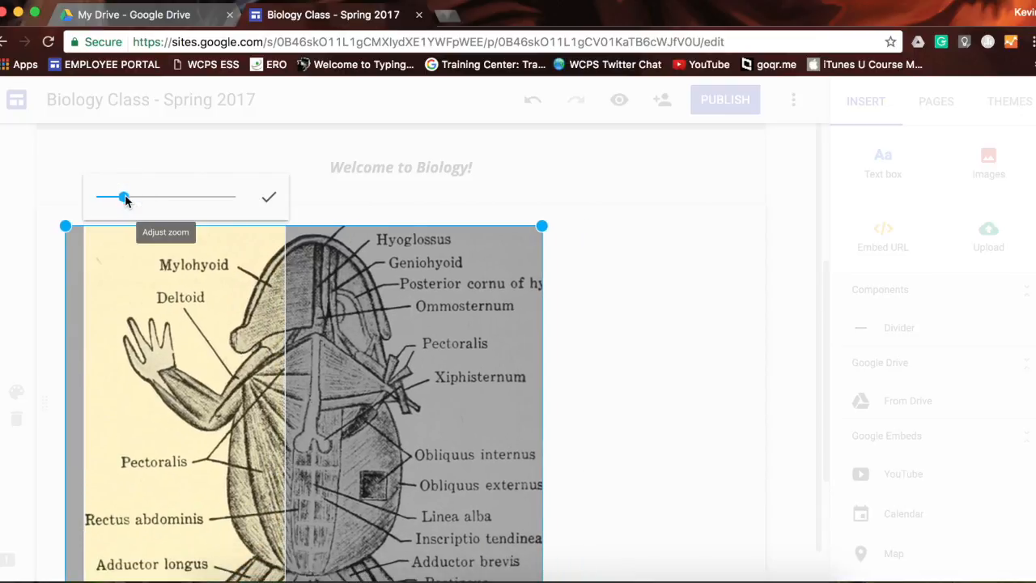
click(268, 197)
- Move the cropped frog diagram to the horizontal centre of its section below the welcome text
drag(244, 368, 416, 354)
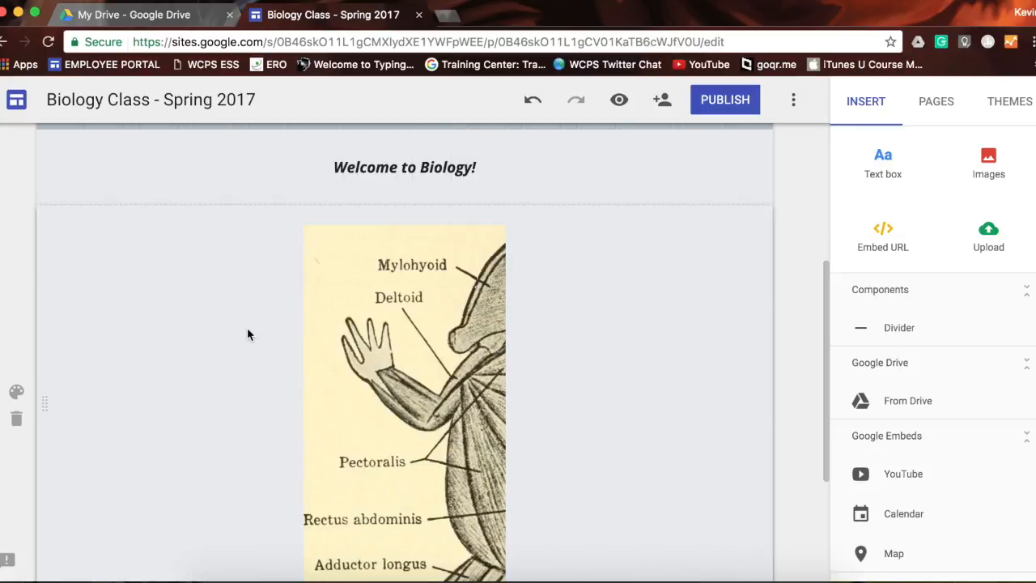
scroll(246, 325, up, 2)
drag(386, 380, 413, 353)
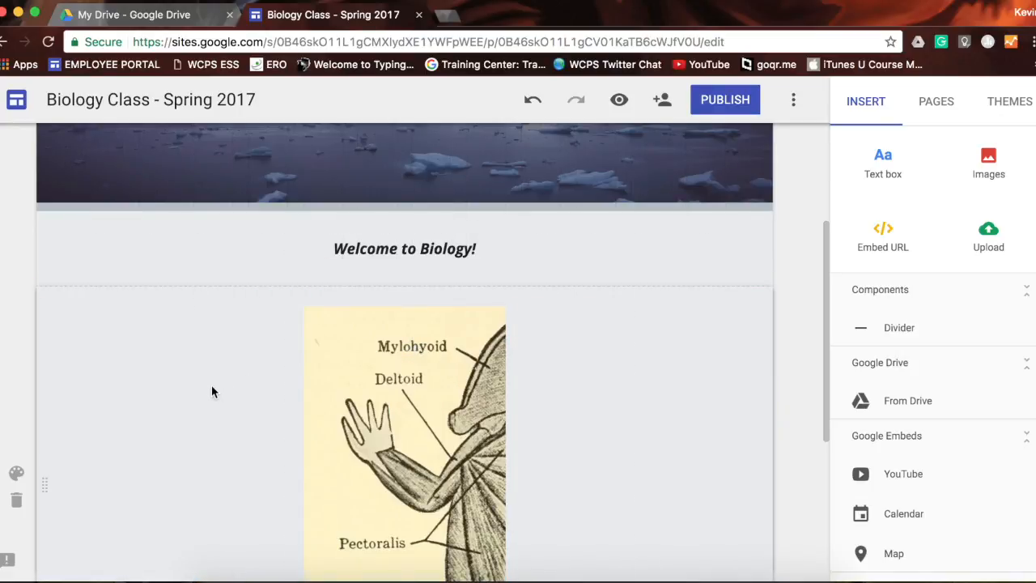
- Check the frog diagram's link, image replacement and alt text options without applying any of them
scroll(211, 385, down, 3)
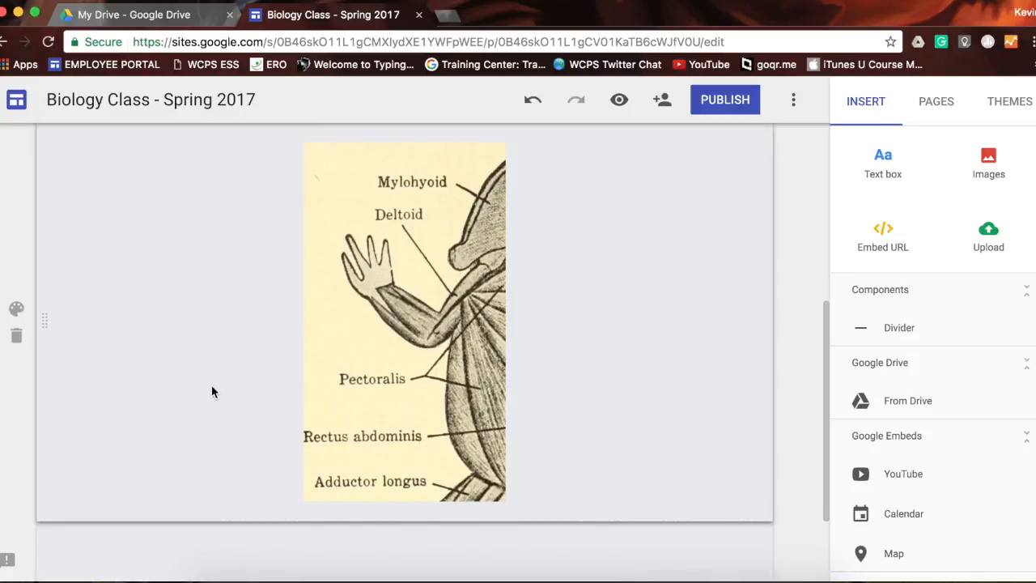
click(397, 342)
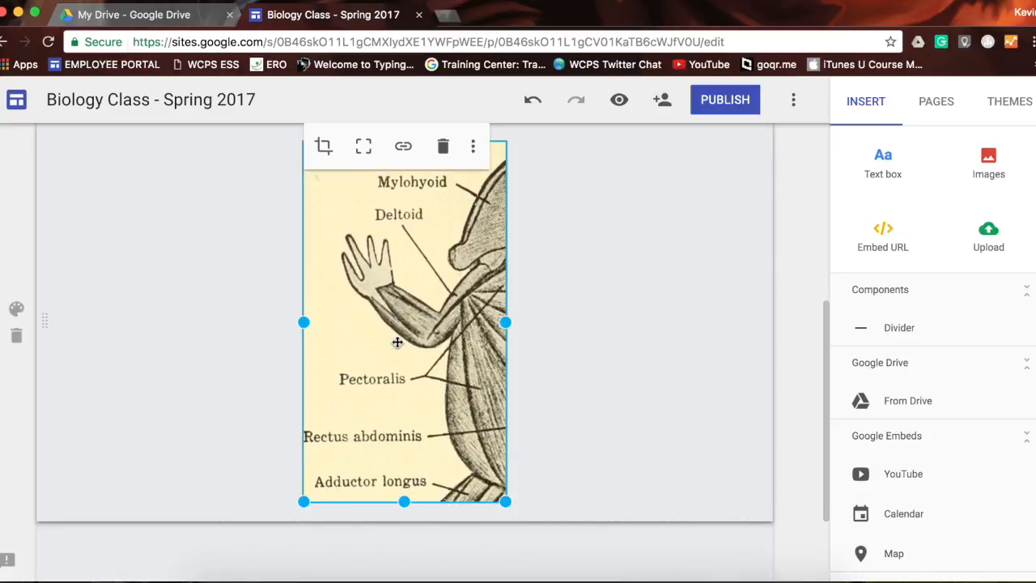
scroll(235, 317, up, 2)
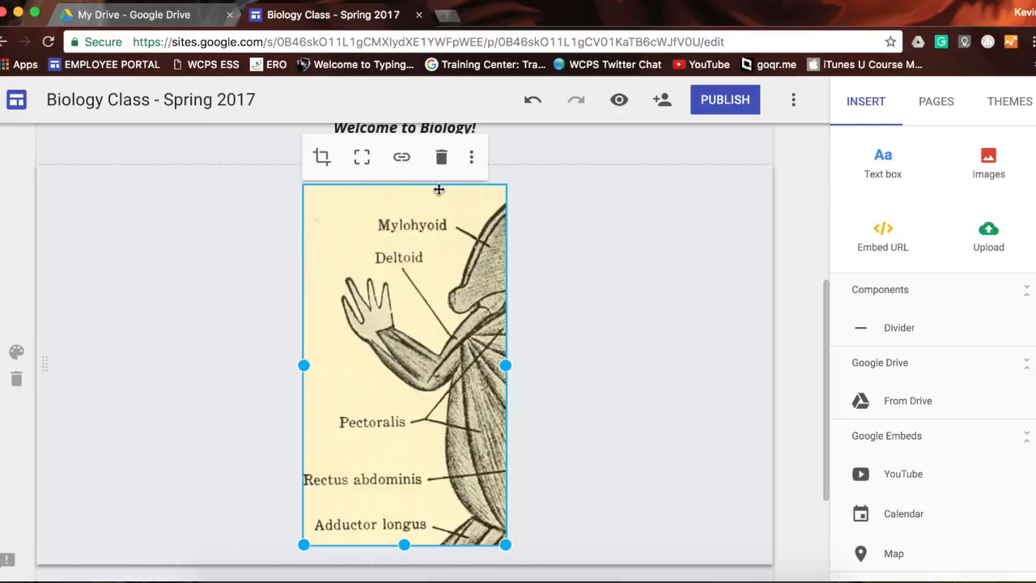
click(402, 159)
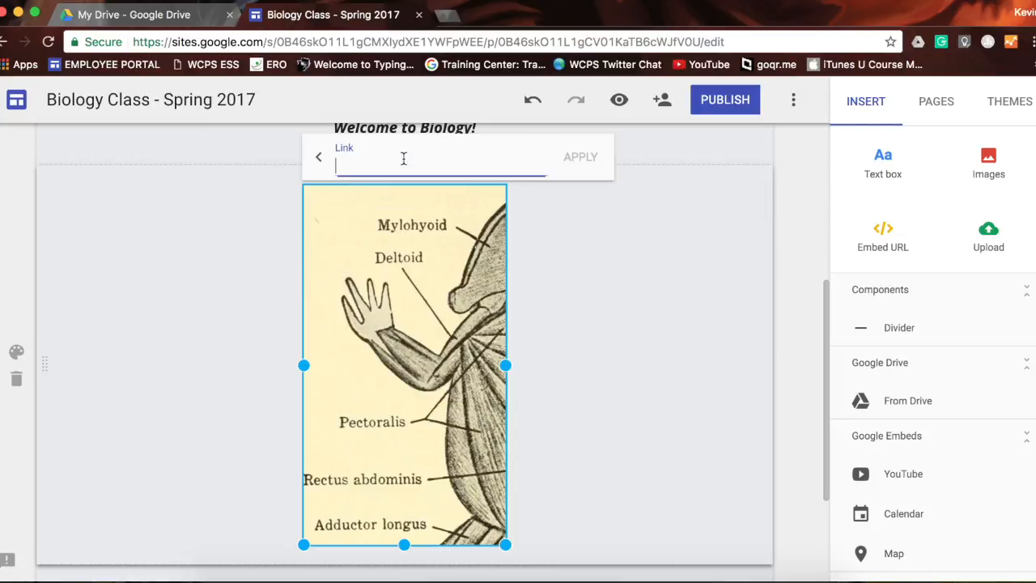
click(318, 160)
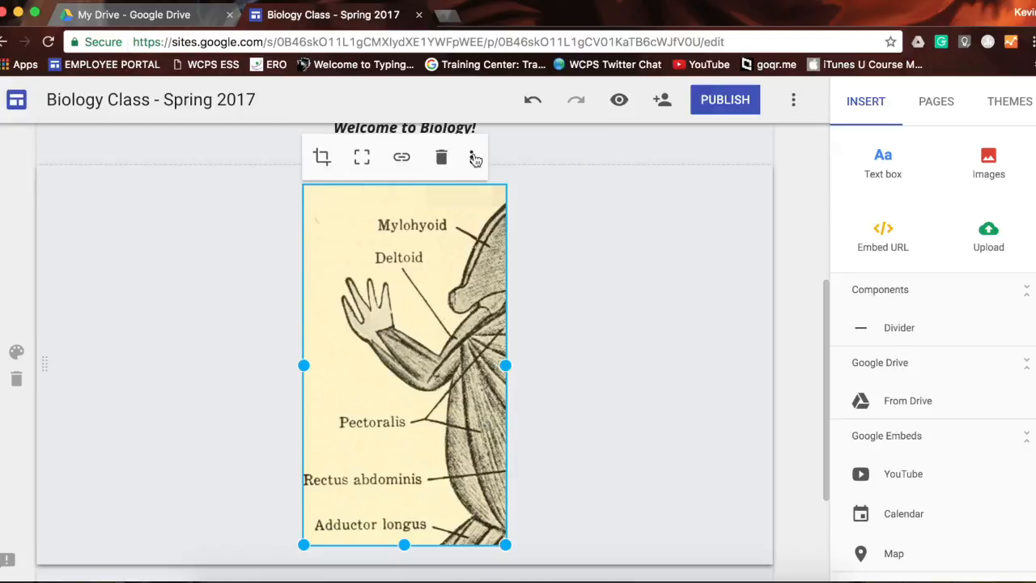
click(473, 161)
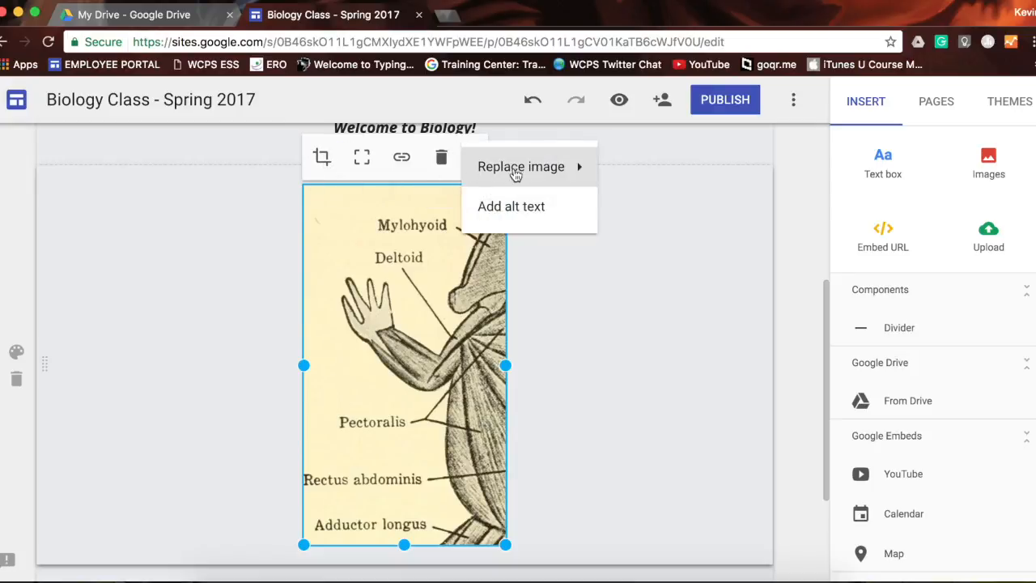
click(547, 171)
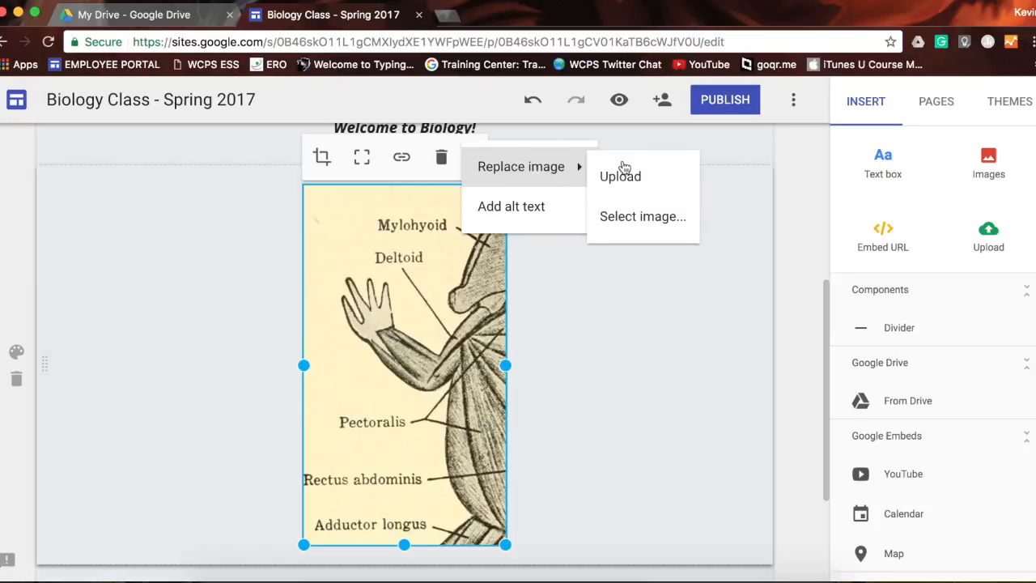
click(533, 212)
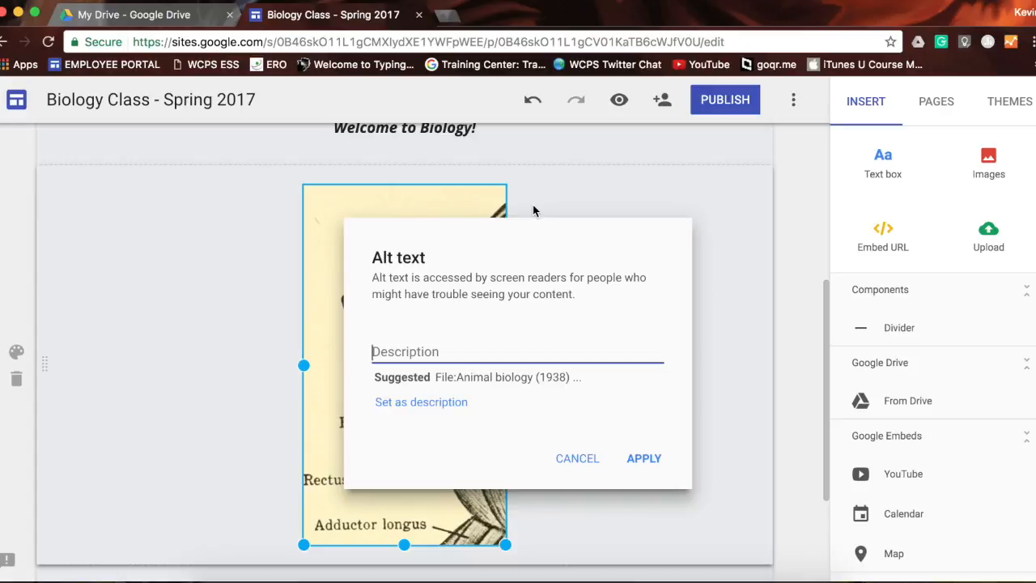
click(577, 459)
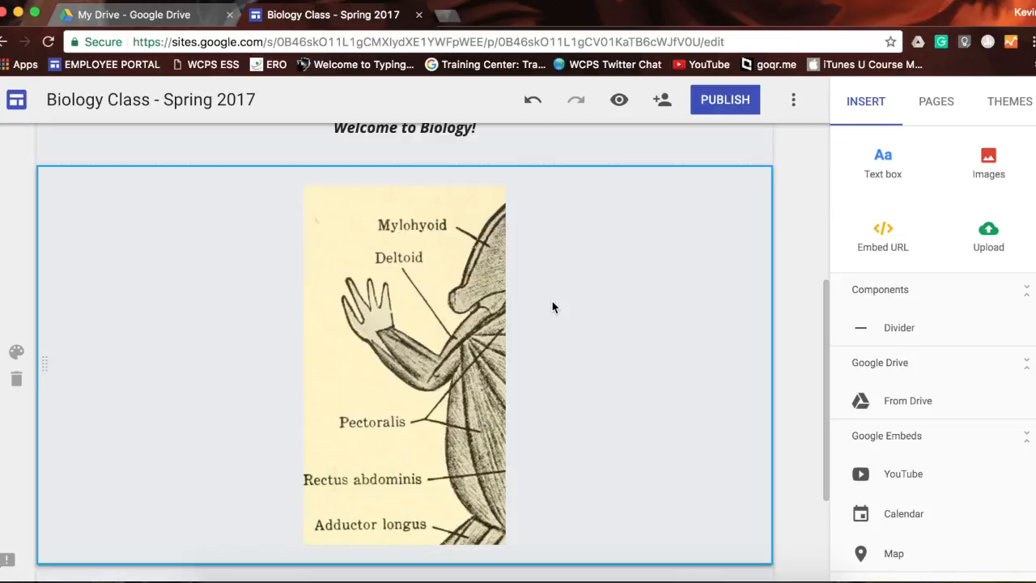
- Try the Emphasis 2 style on the frog diagram's section and set the red gallery image as its background
click(16, 351)
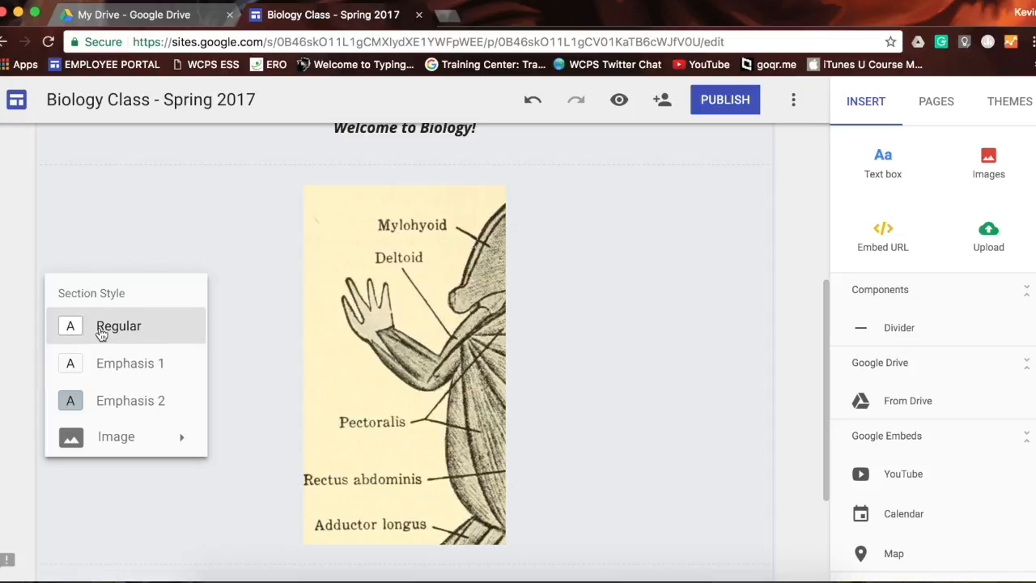
click(119, 404)
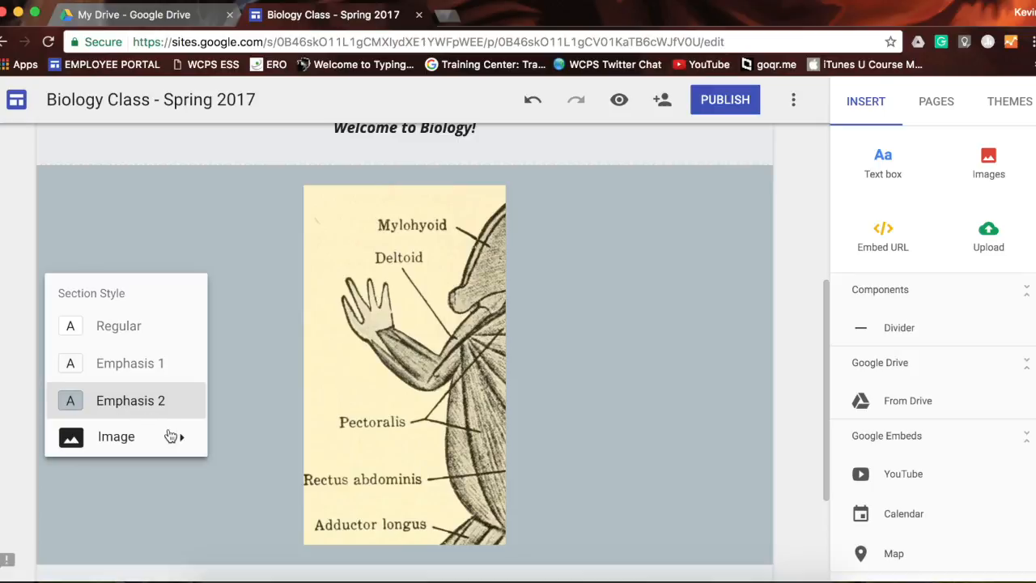
mouse_move(176, 439)
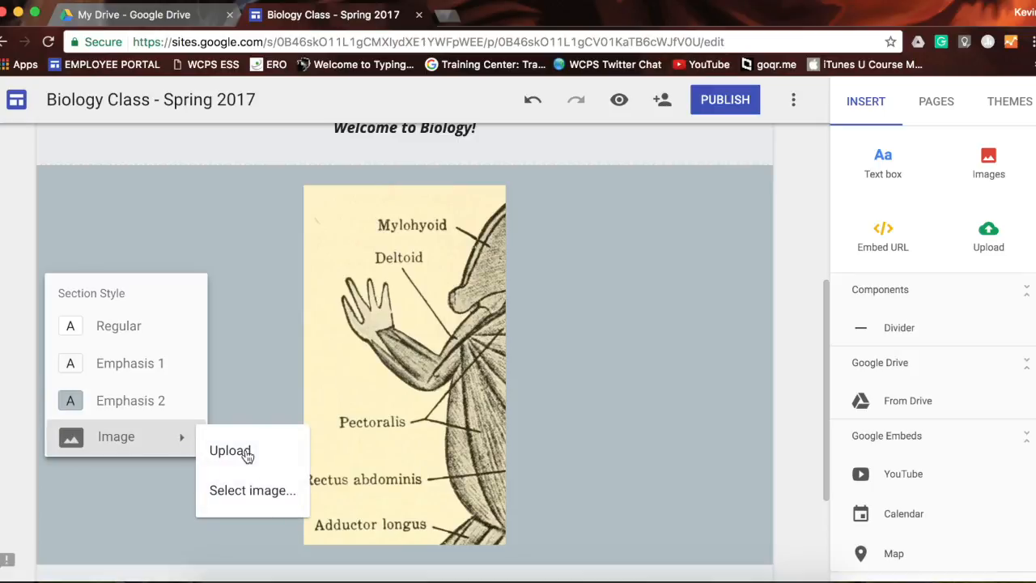
click(253, 490)
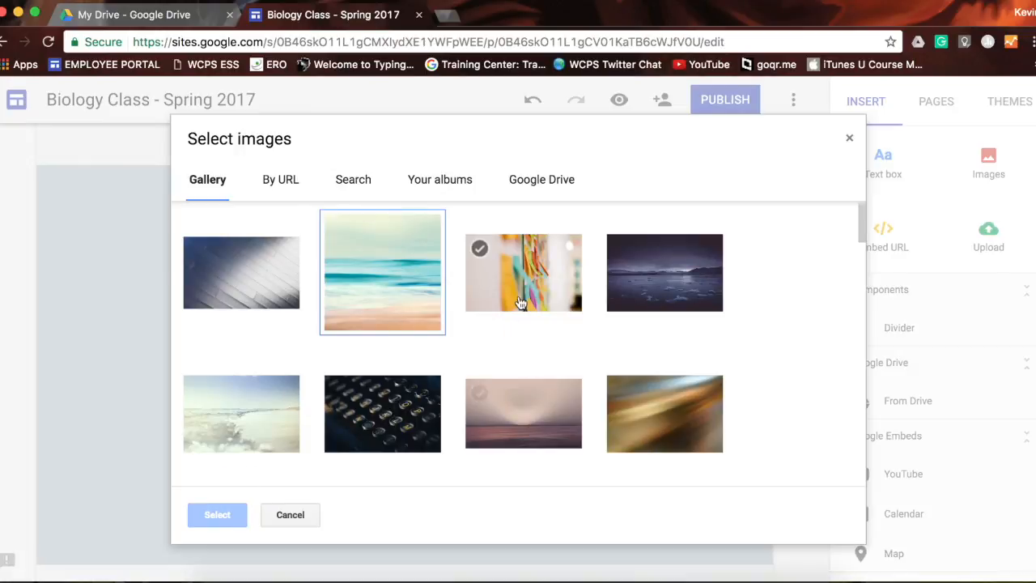
scroll(478, 340, down, 8)
scroll(478, 342, down, 2)
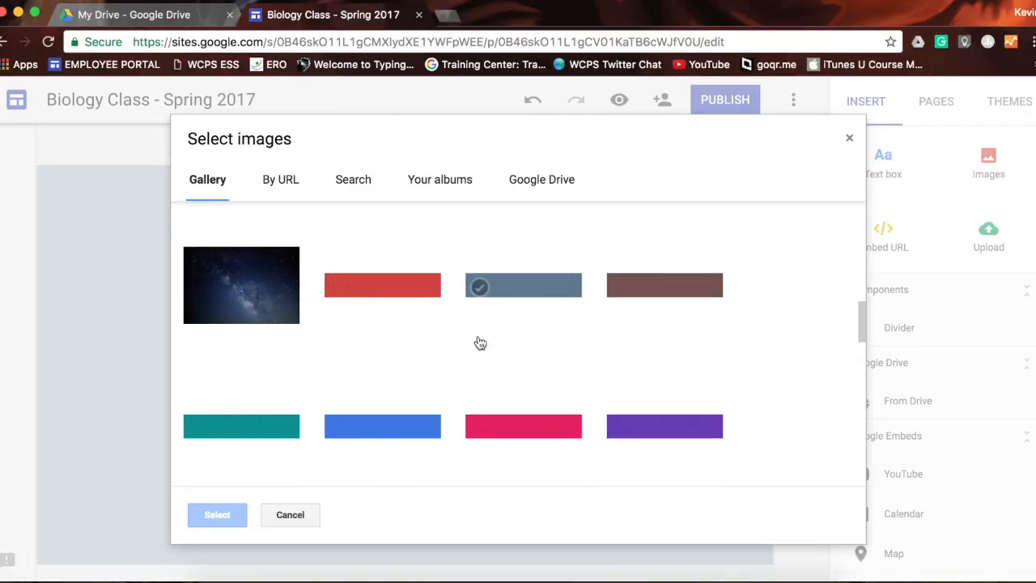
click(425, 293)
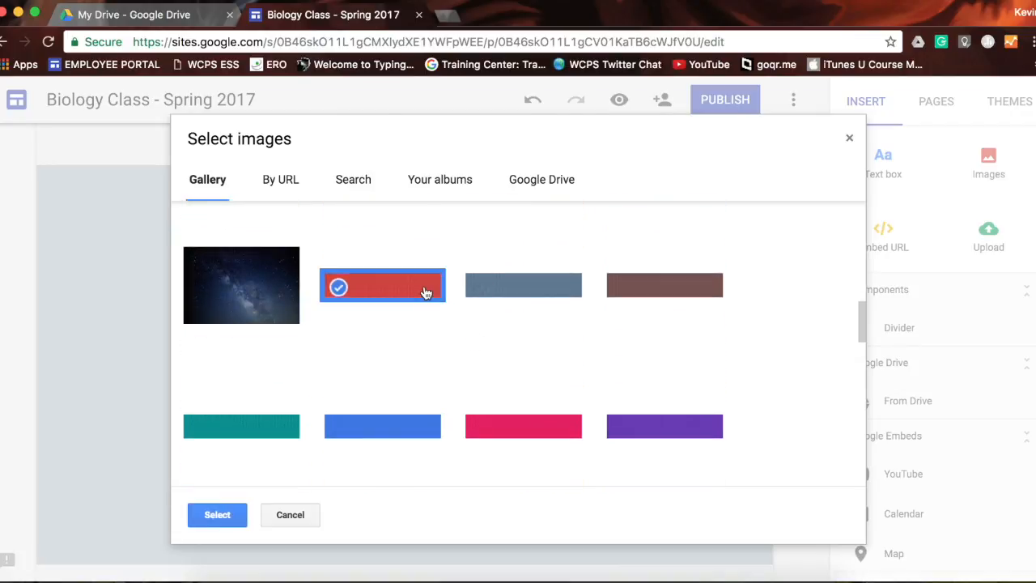
click(217, 513)
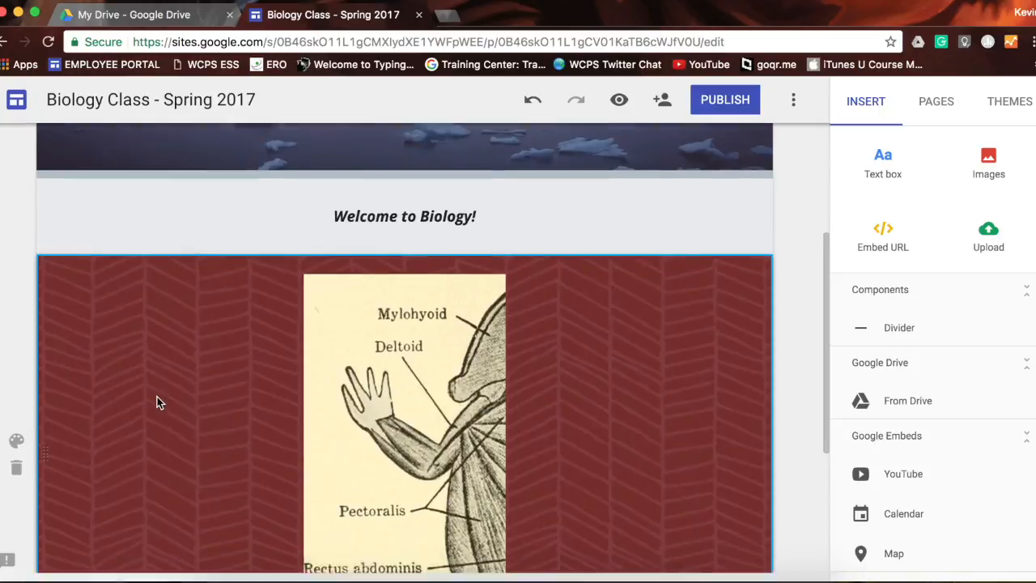
- Review the whole main page from the header banner down to the red section with the frog diagram
scroll(157, 402, down, 2)
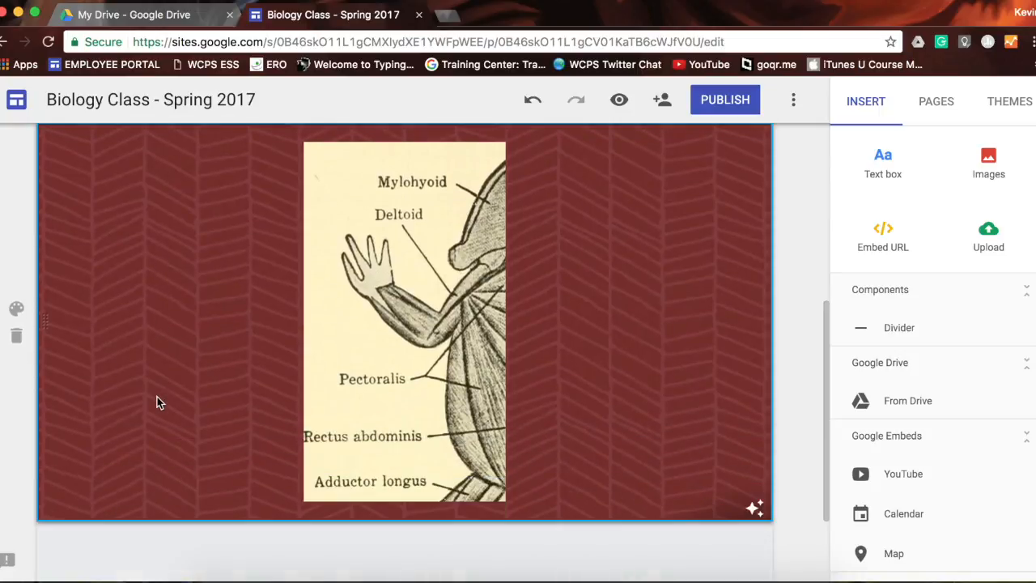
scroll(157, 402, down, 2)
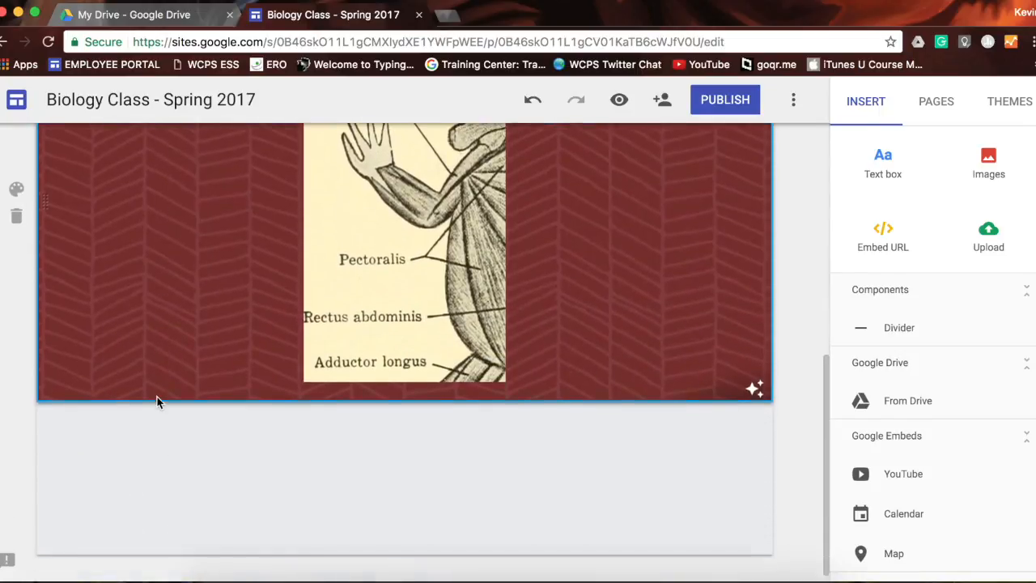
scroll(156, 402, up, 6)
scroll(157, 402, up, 1)
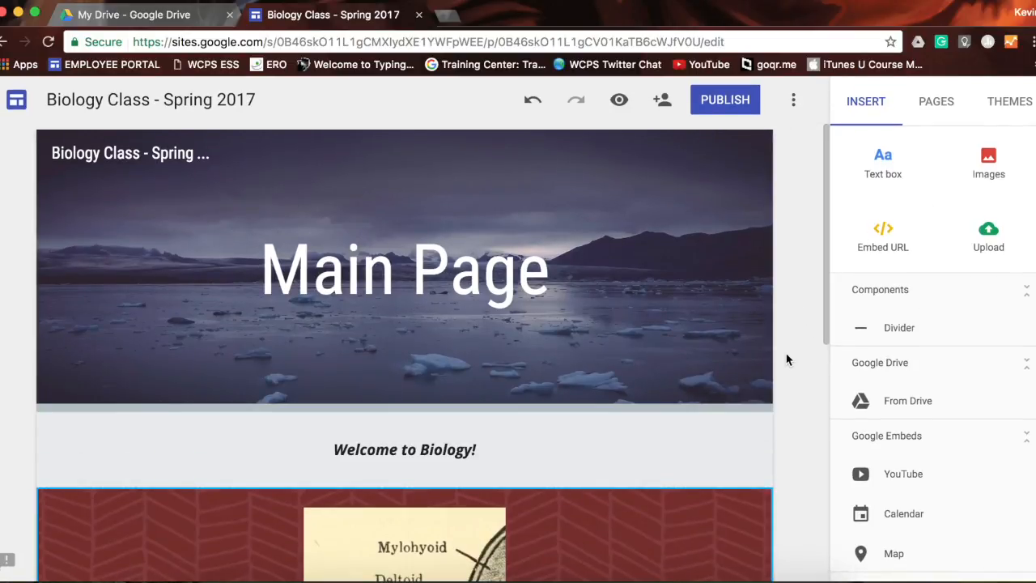
scroll(785, 359, down, 1)
scroll(786, 354, down, 5)
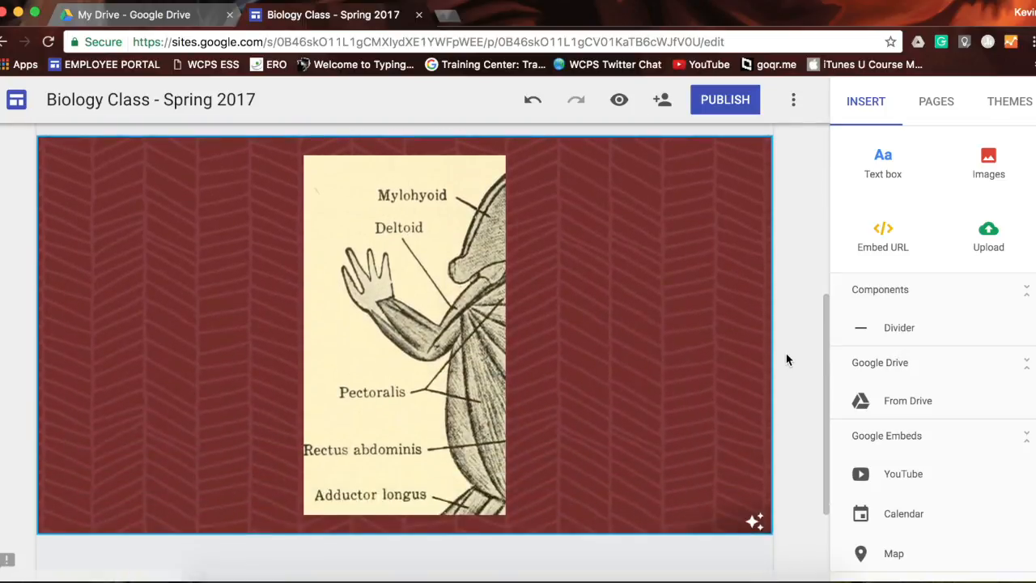
scroll(786, 356, up, 6)
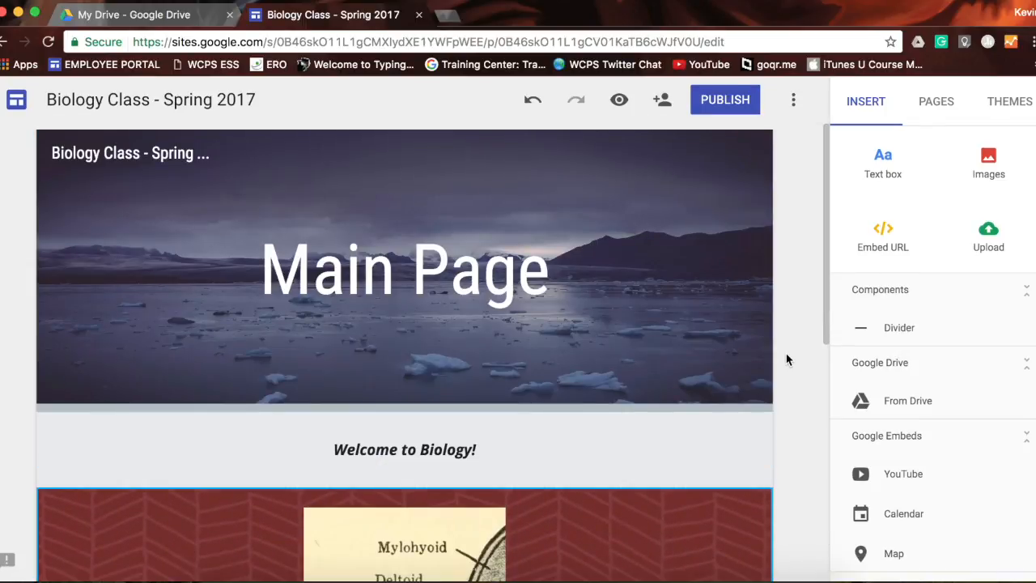